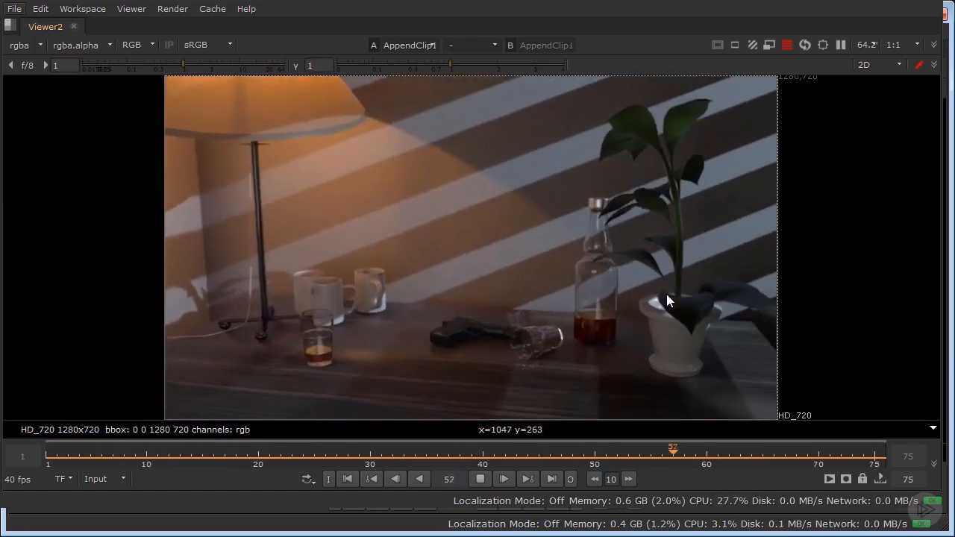
Stop the playback in the enlarged viewer and delete the AppendClip1 node joining Read9 and Read2.
key(alt+f)
click(573, 289)
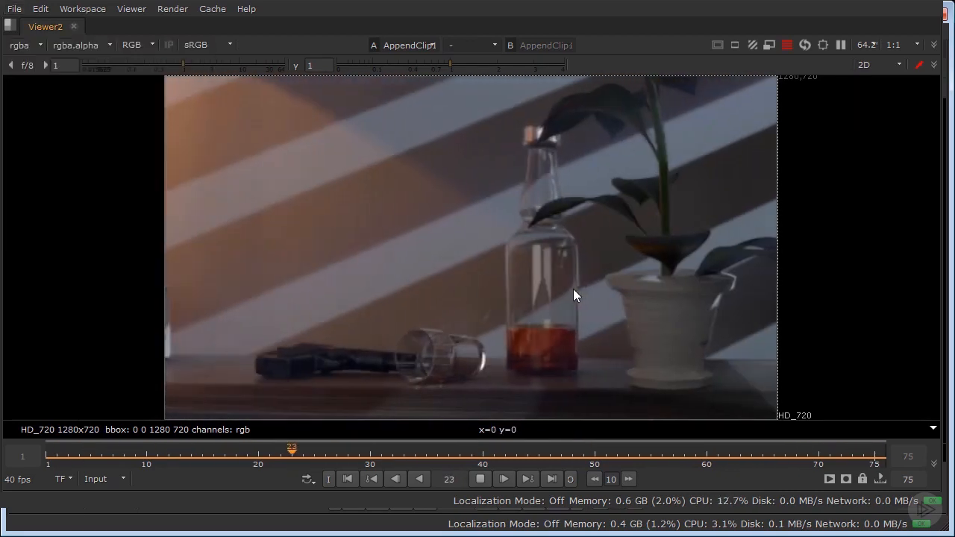
key(space)
click(292, 285)
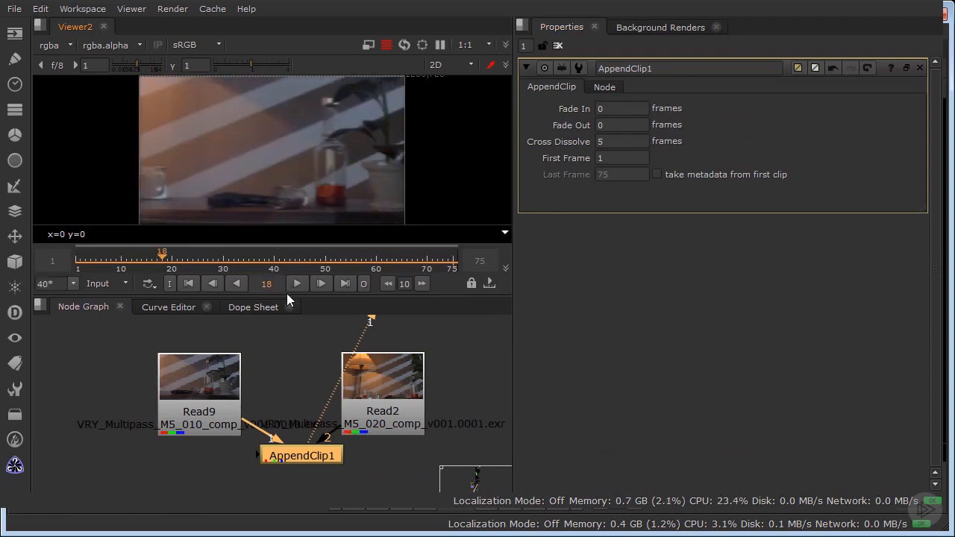
key(Delete)
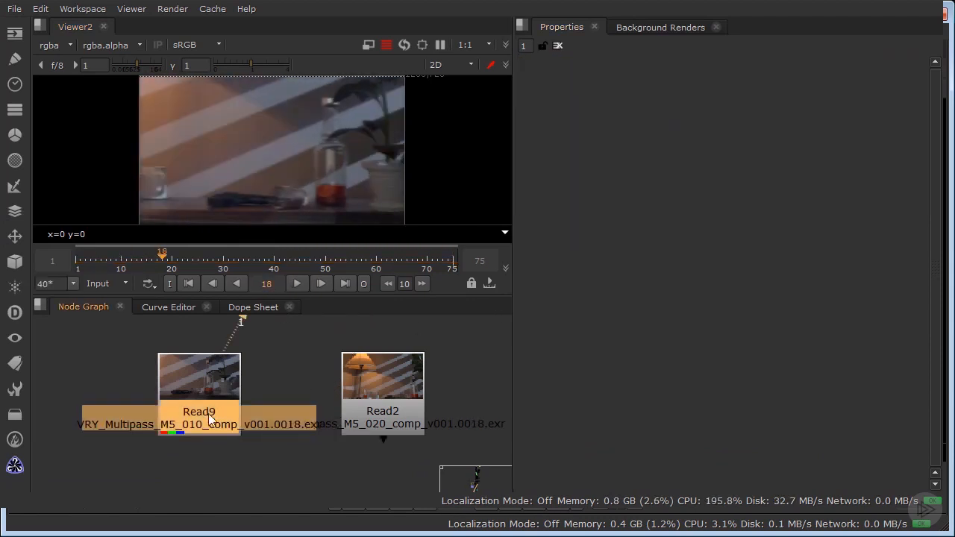
Add an AppendClip node after Read9, connect Read2 as its second input, place it between both clips and play back the sequence.
key(Tab)
text(append)
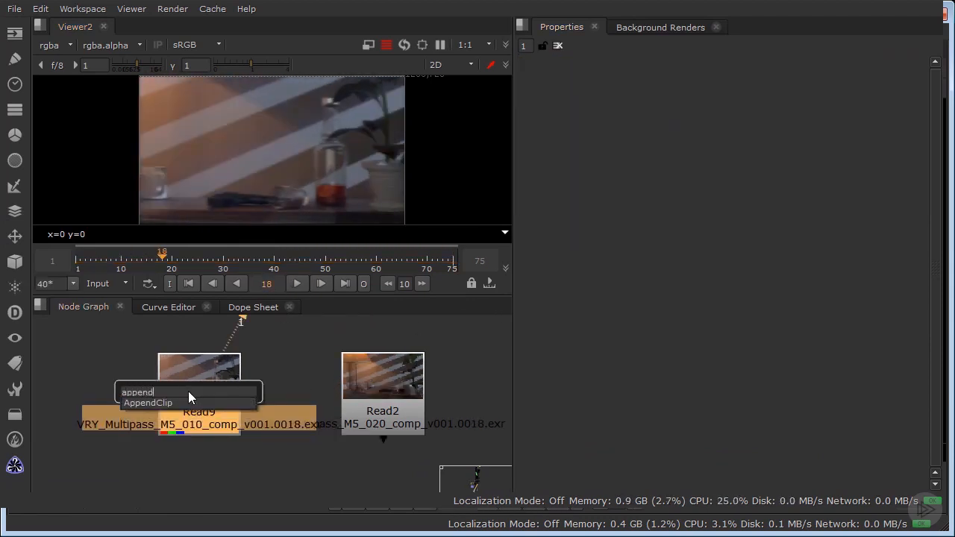
click(191, 402)
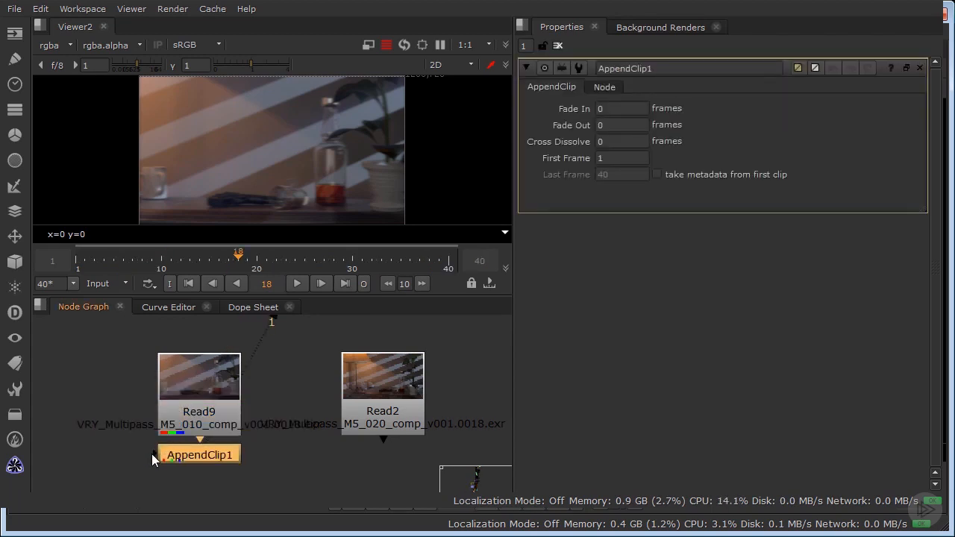
drag(254, 448, 334, 454)
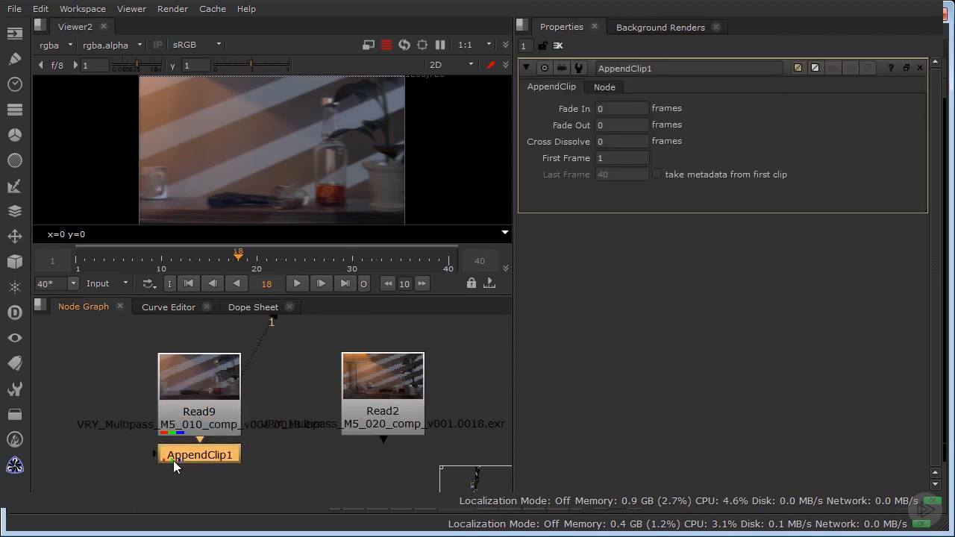
drag(153, 452, 385, 373)
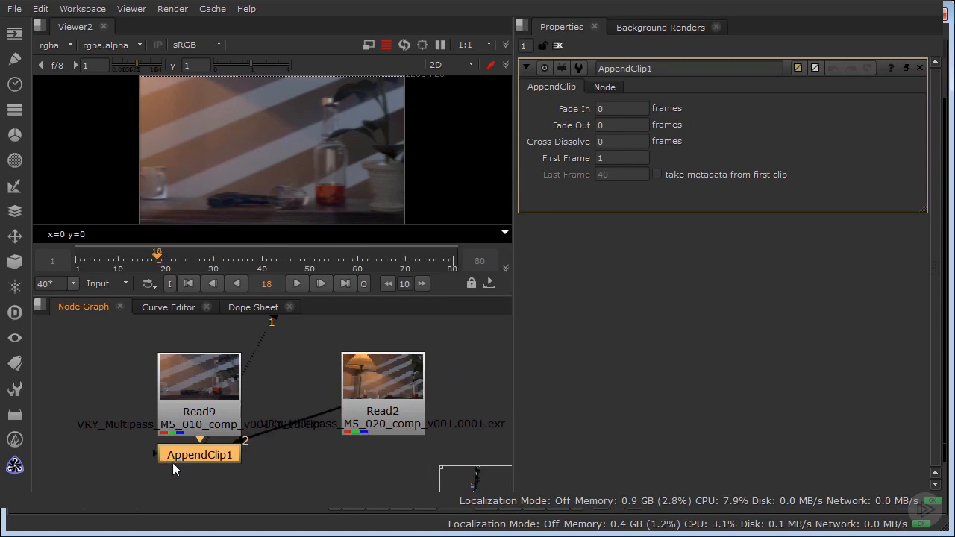
drag(193, 459, 281, 480)
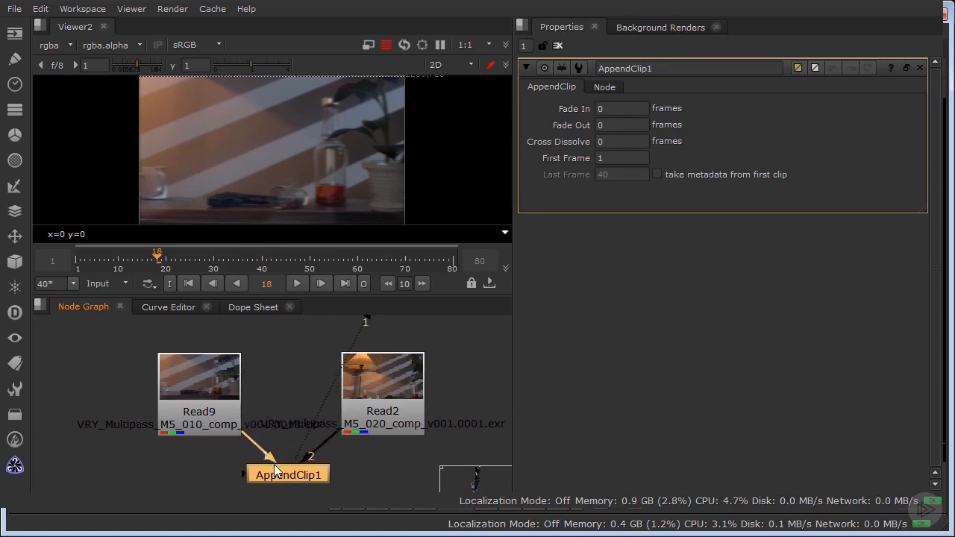
click(292, 283)
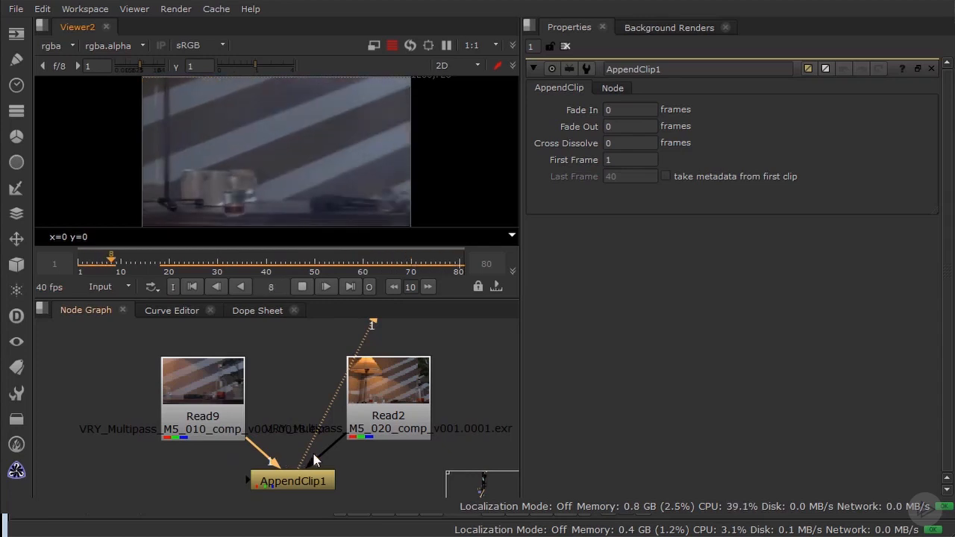
click(301, 286)
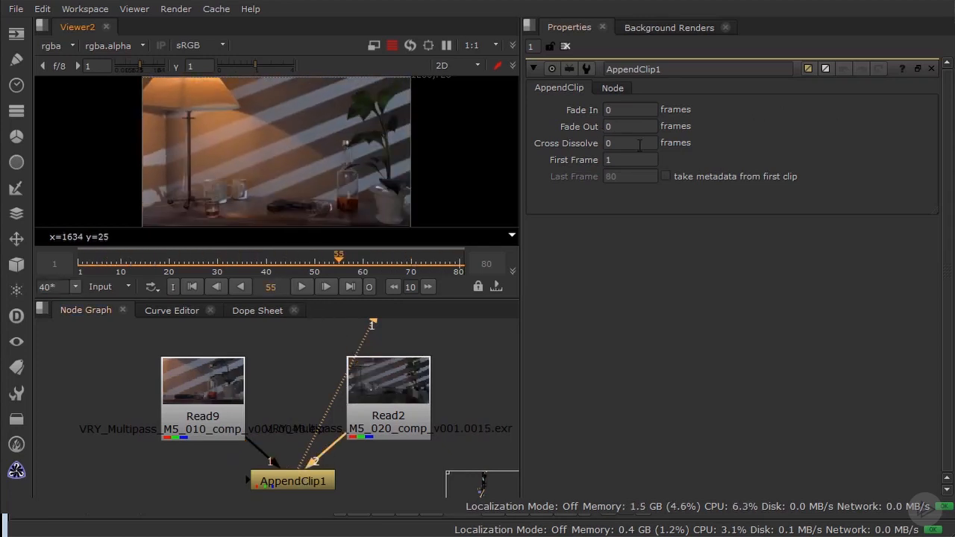
Set the AppendClip node's Cross Dissolve to 10 frames and play back the transition.
click(640, 144)
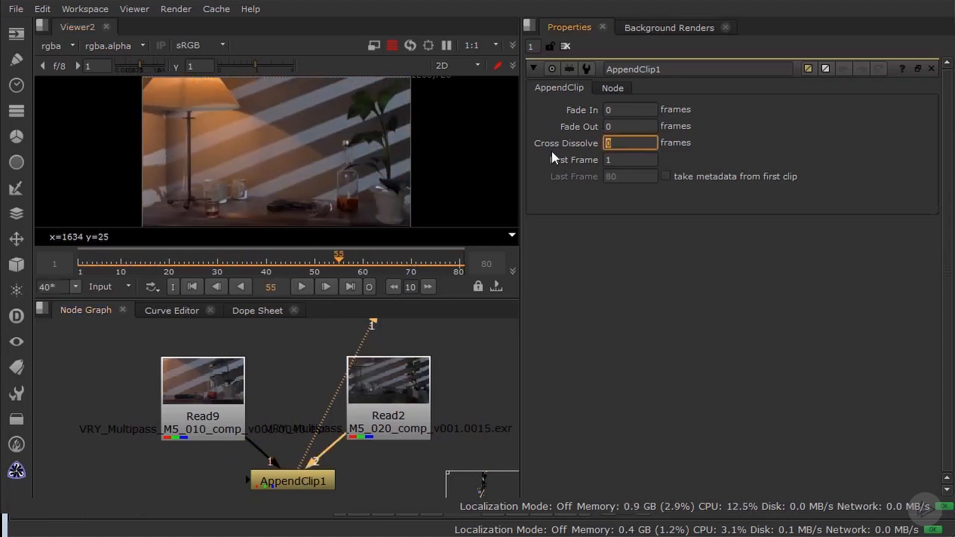
text(10)
key(Return)
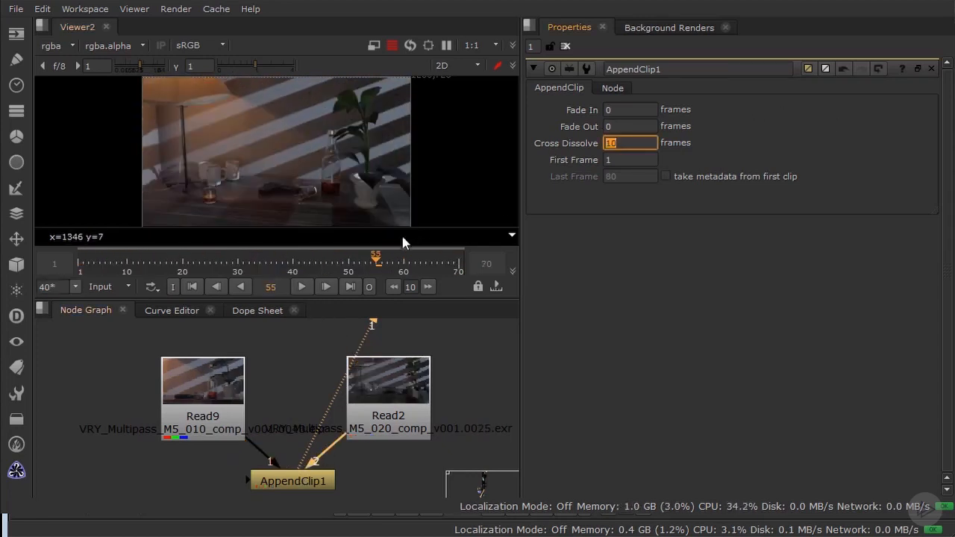
click(302, 287)
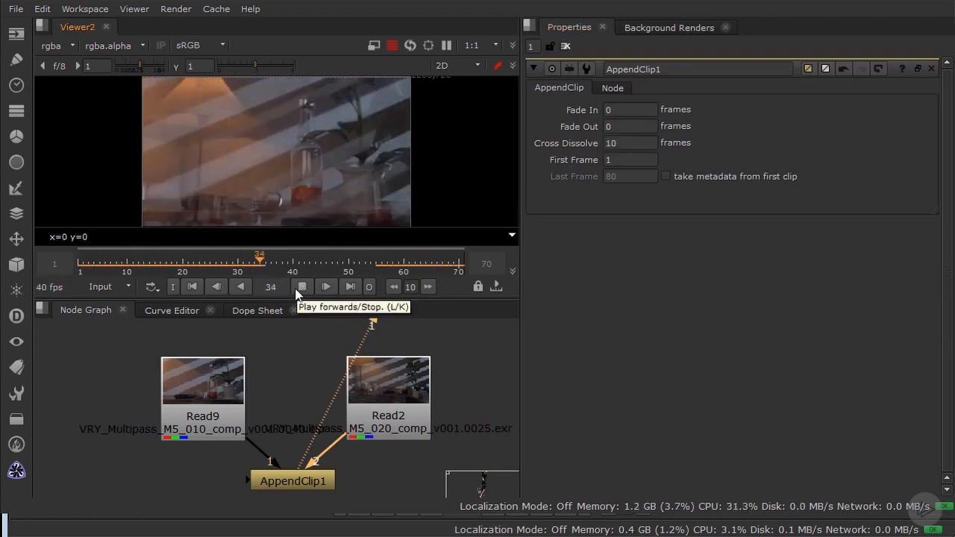
click(302, 287)
Delete the AppendClip1 and Read2 nodes together and move the Read9 node closer to the comp tree.
scroll(224, 427, down, 5)
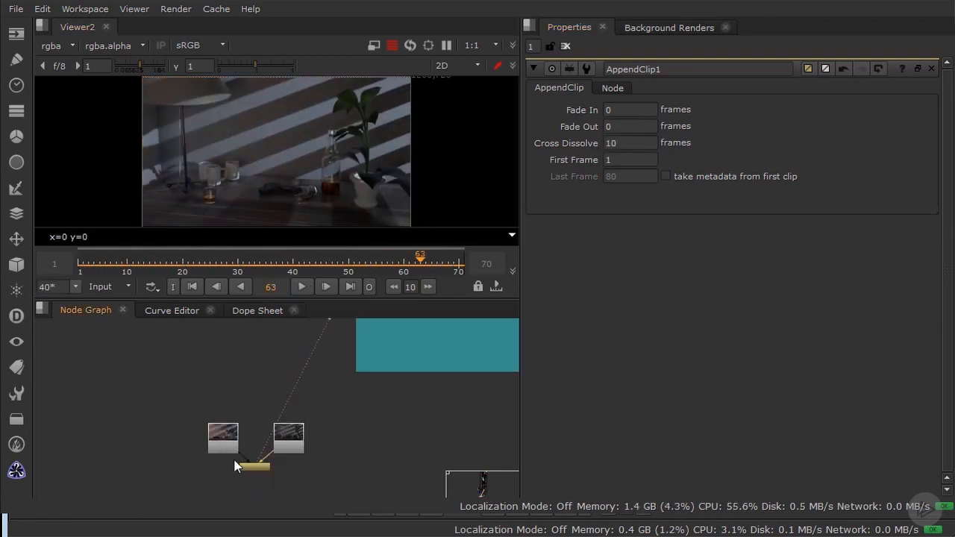
scroll(239, 466, up, 4)
drag(242, 379, 403, 518)
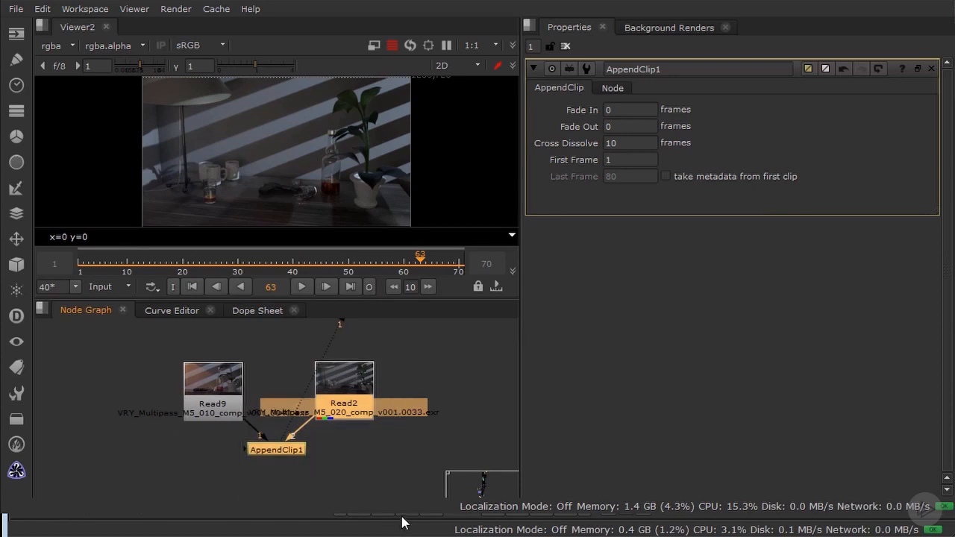
key(Delete)
drag(222, 388, 342, 425)
Survey the comp's node tree from the Read9 node up to the Render and utilities backdrops.
scroll(343, 426, down, 5)
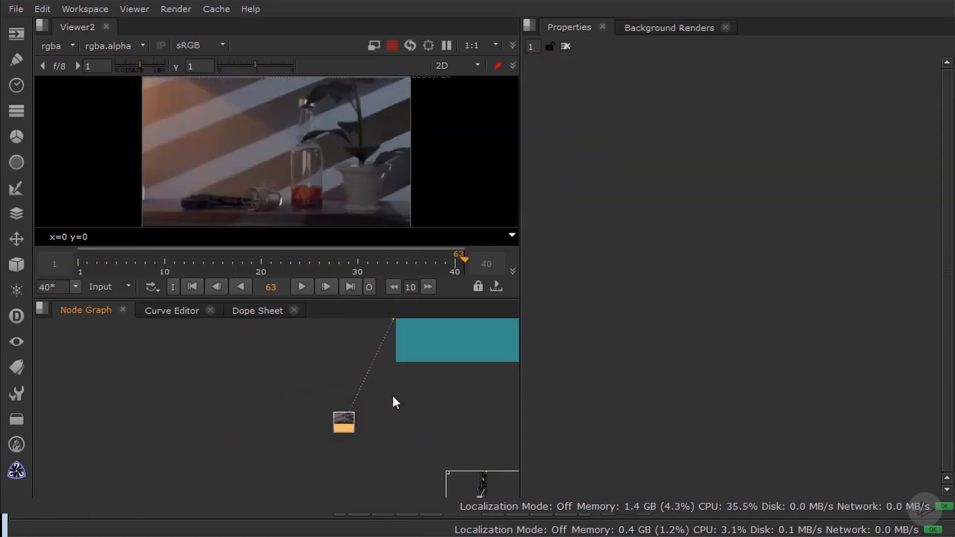
middle_drag(395, 399, 311, 455)
scroll(410, 382, down, 4)
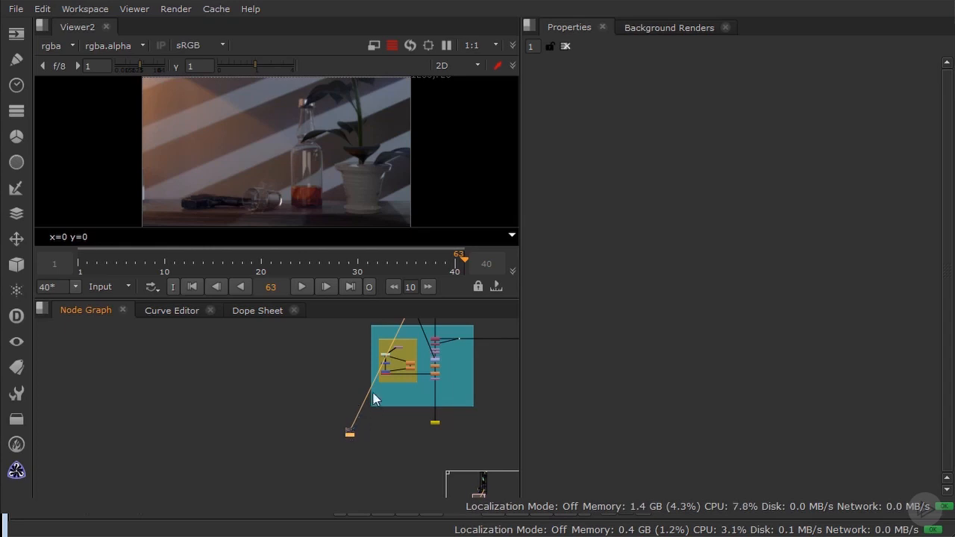
middle_drag(415, 339, 374, 423)
mouse_move(407, 367)
middle_down()
mouse_move(373, 469)
mouse_move(364, 463)
middle_up()
middle_drag(348, 364, 346, 460)
middle_drag(359, 381, 368, 480)
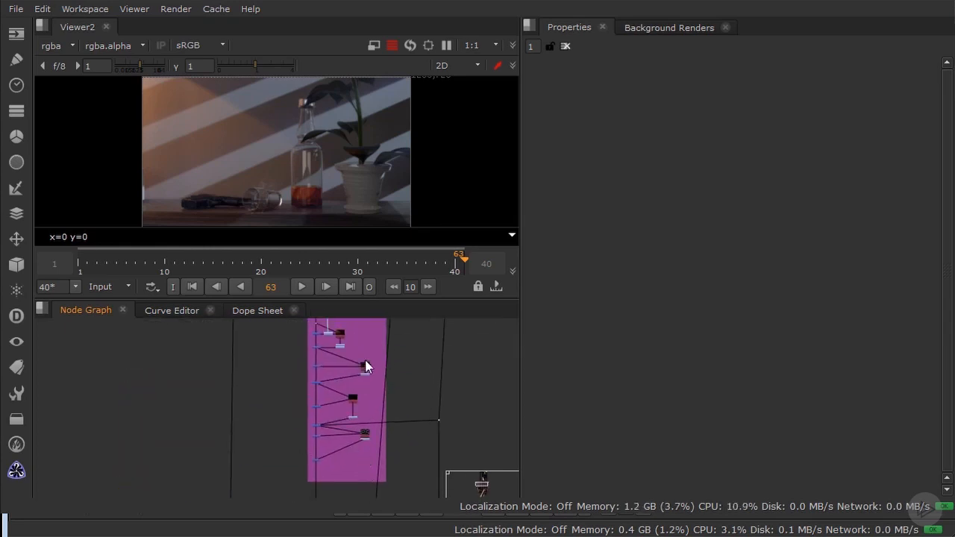
mouse_move(365, 360)
middle_down()
mouse_move(372, 496)
mouse_move(372, 472)
middle_up()
middle_drag(393, 387, 397, 488)
middle_drag(395, 406, 404, 456)
scroll(435, 410, up, 3)
scroll(254, 391, up, 2)
middle_drag(506, 382, 352, 332)
scroll(220, 458, down, 3)
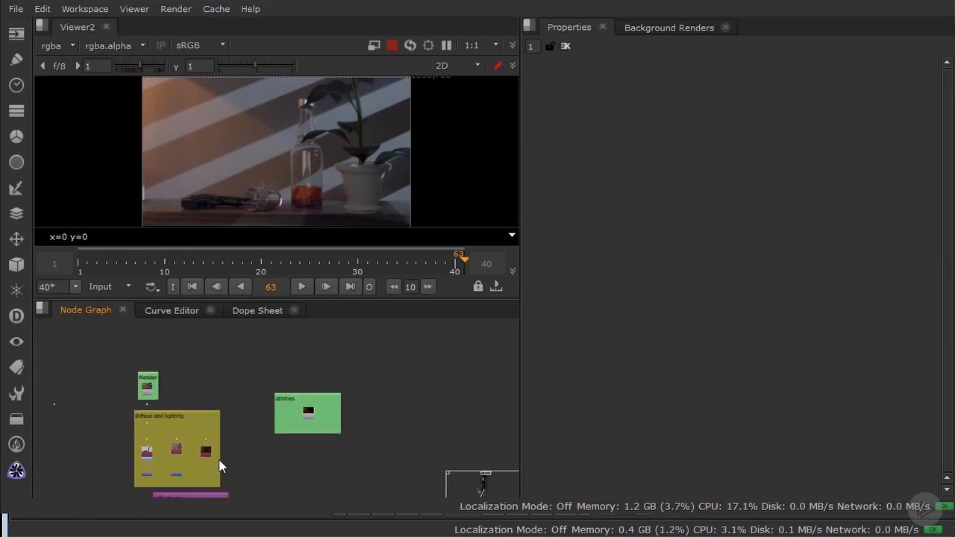
Look through the pass backdrops such as self illumination, Ambient Occlusion, Specular and refractions in the node tree.
middle_drag(220, 458, 398, 336)
scroll(294, 455, down, 2)
scroll(300, 449, up, 5)
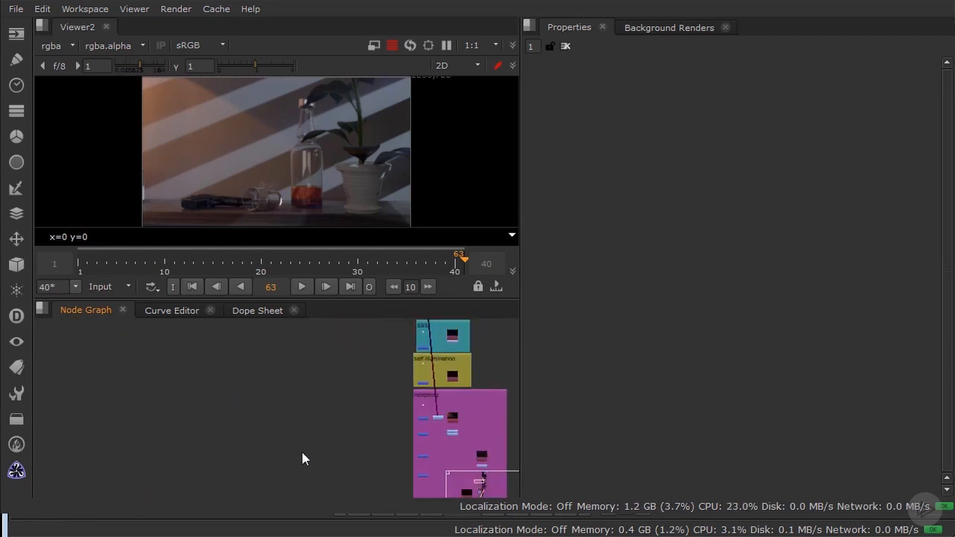
middle_drag(311, 470, 318, 381)
middle_drag(388, 327, 270, 493)
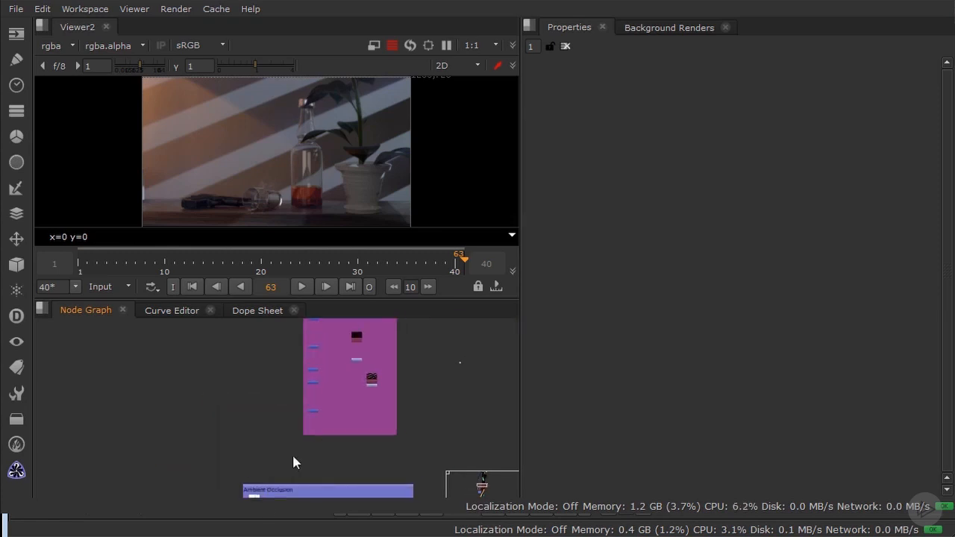
middle_drag(339, 348, 286, 468)
mouse_move(323, 368)
middle_down()
mouse_move(299, 474)
mouse_move(303, 450)
mouse_move(307, 475)
middle_up()
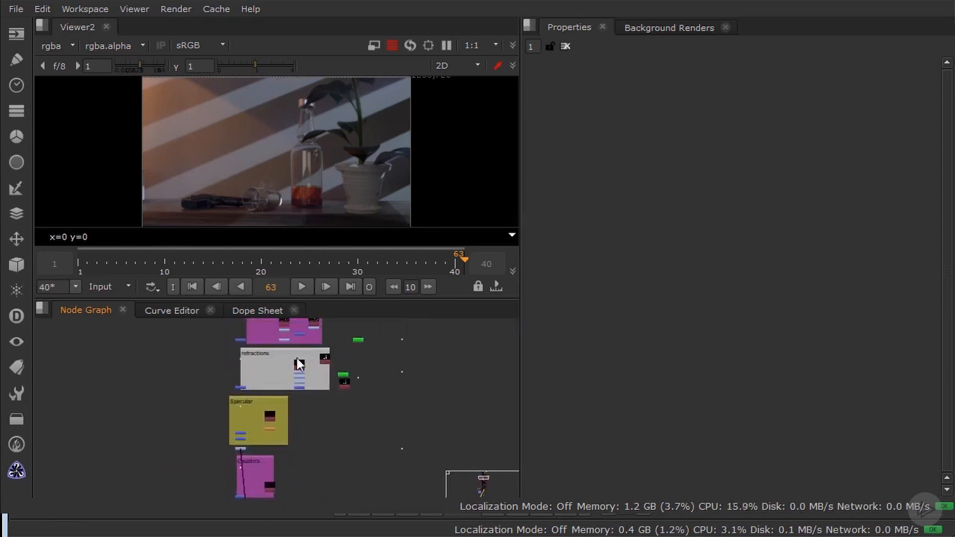
mouse_move(296, 358)
middle_down()
mouse_move(307, 453)
mouse_move(320, 451)
mouse_move(360, 372)
middle_up()
View the combined output of the Diffuse and lighting group in the viewer and examine the flower pot and the Saturation1 node.
scroll(250, 416, up, 2)
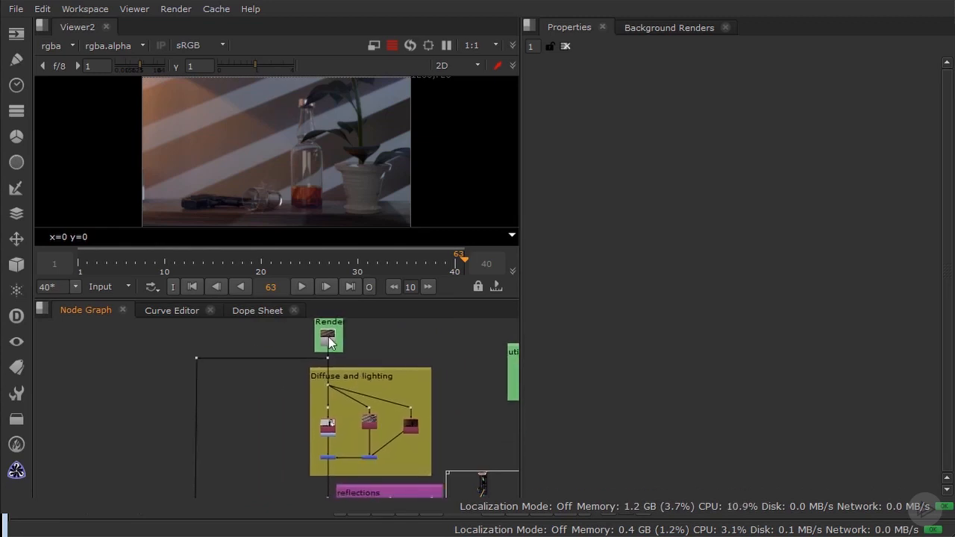
scroll(310, 433, up, 2)
key(1)
click(320, 416)
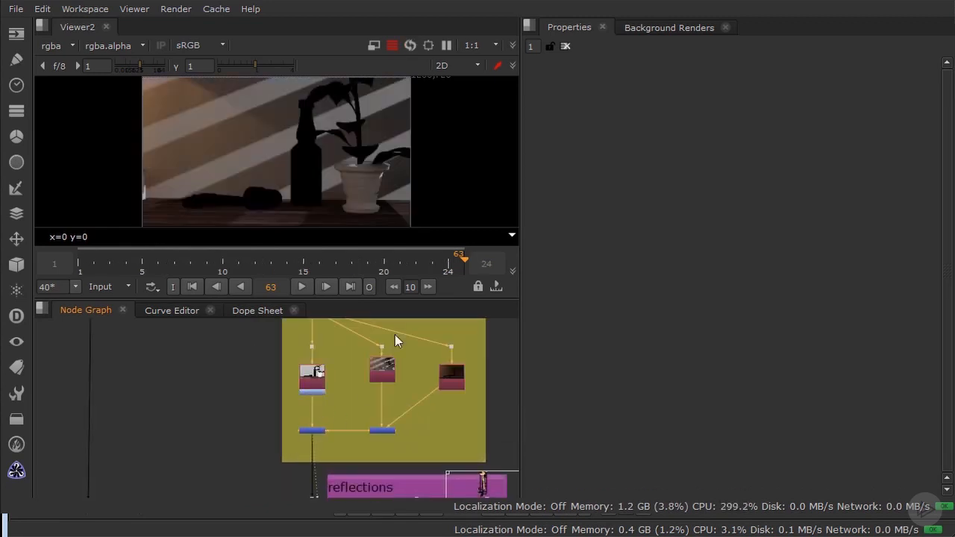
scroll(318, 395, up, 2)
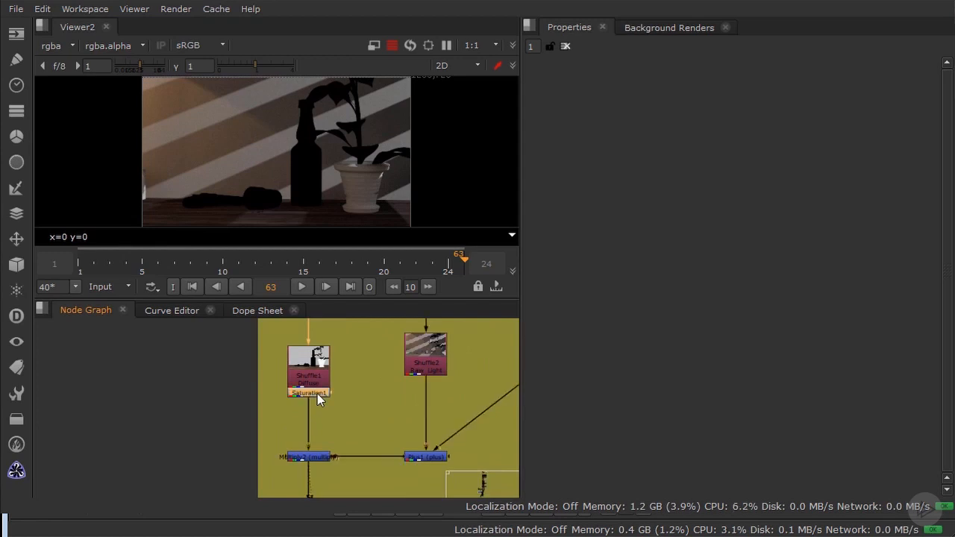
scroll(335, 224, up, 3)
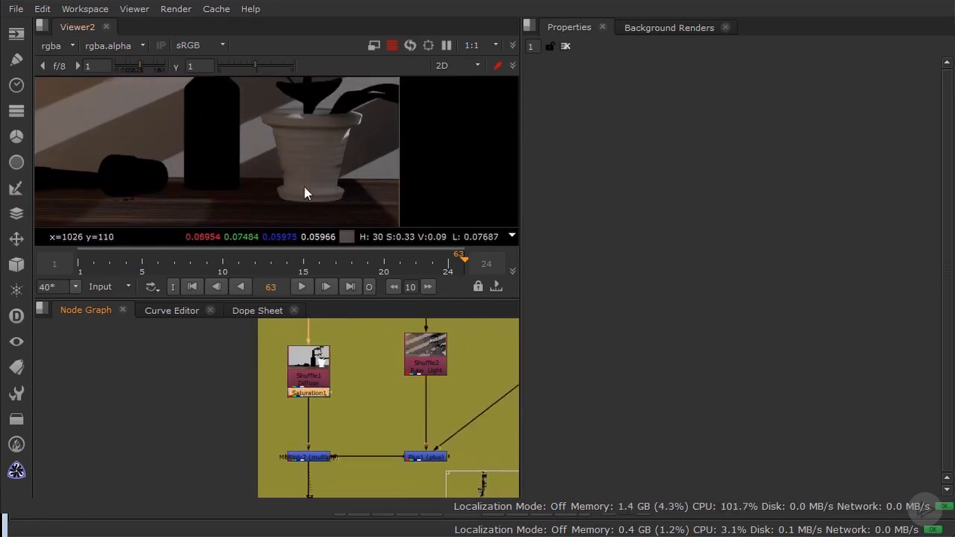
scroll(322, 427, down, 2)
drag(317, 408, 316, 409)
View the Plus node beside the reflections backdrop and examine the bottle and tipped glass with reflections added.
middle_drag(345, 407, 377, 311)
middle_drag(394, 443, 354, 373)
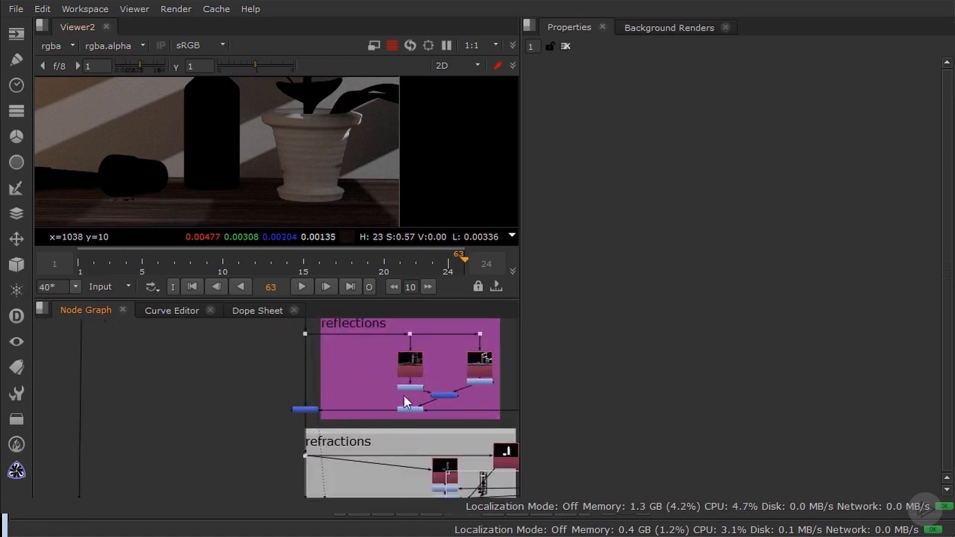
click(305, 409)
key(1)
scroll(366, 403, up, 3)
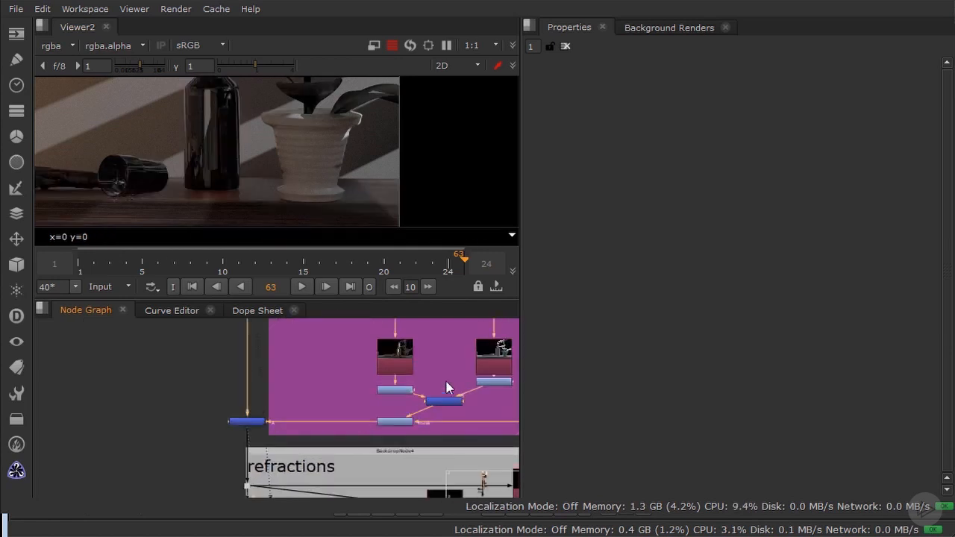
middle_drag(217, 176, 312, 183)
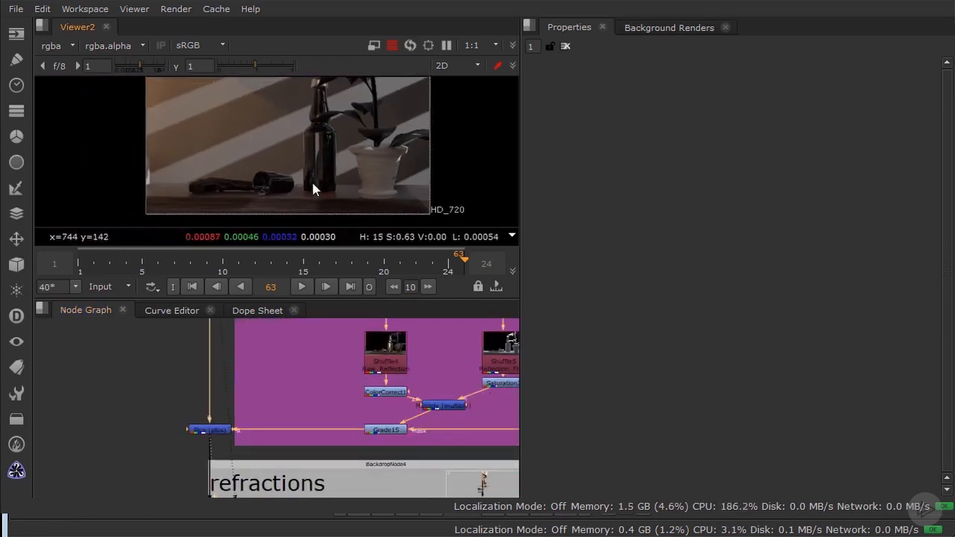
Go to frame 3, select the Saturation2 node below the reflection filter pass, and examine the lamp stand, mugs and glass.
click(111, 265)
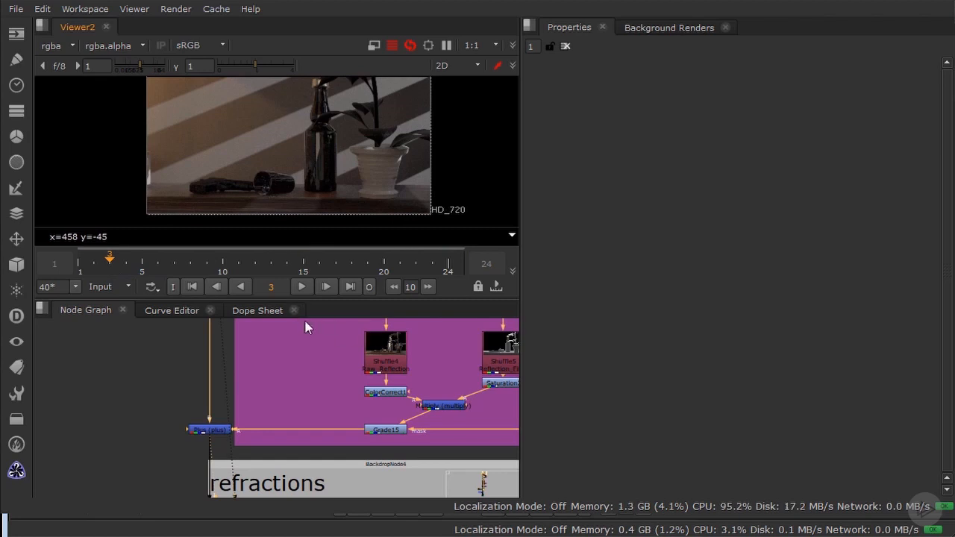
middle_drag(477, 404, 362, 406)
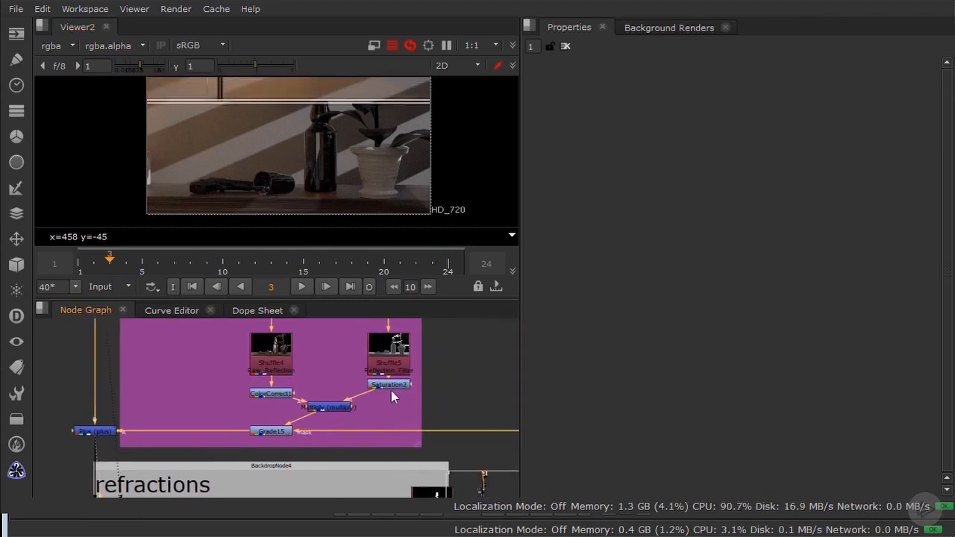
click(396, 385)
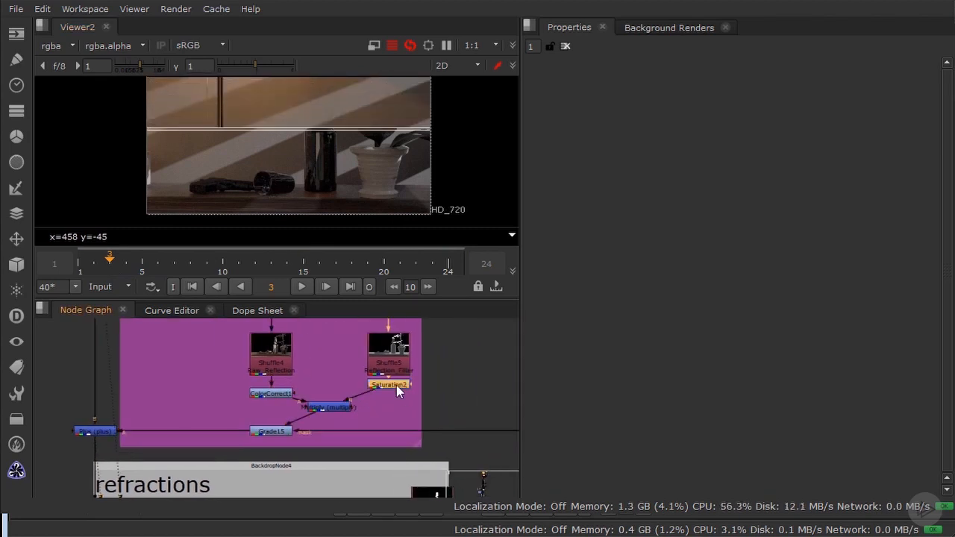
scroll(213, 134, up, 5)
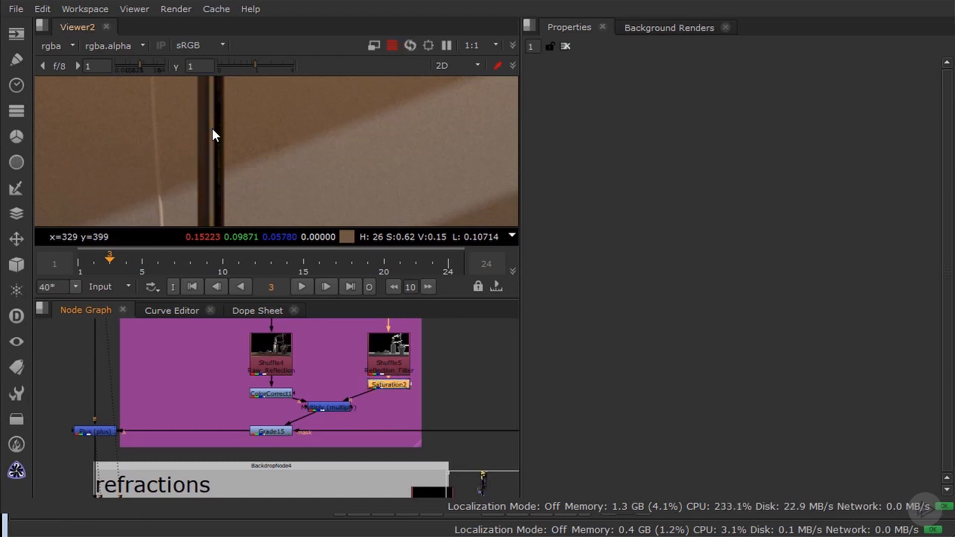
scroll(212, 134, down, 4)
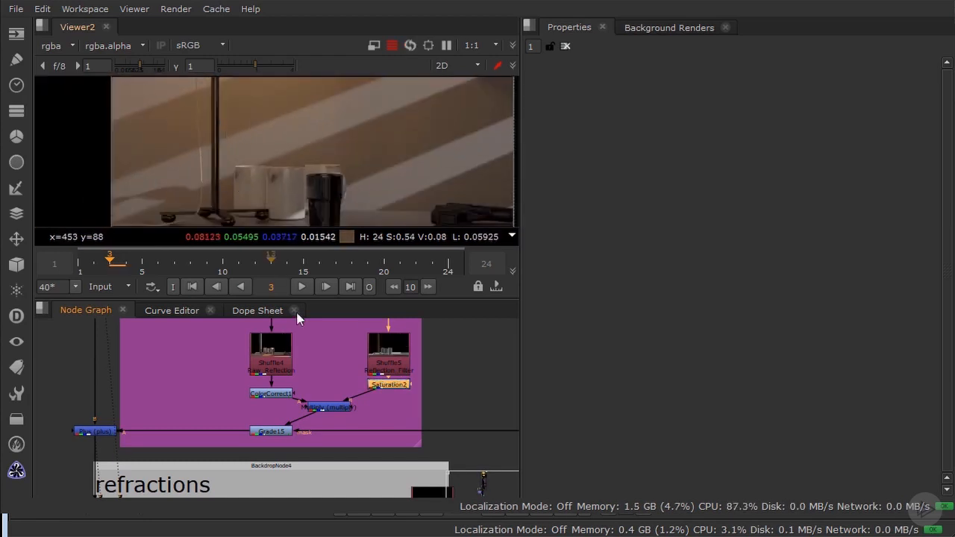
middle_drag(326, 199, 298, 154)
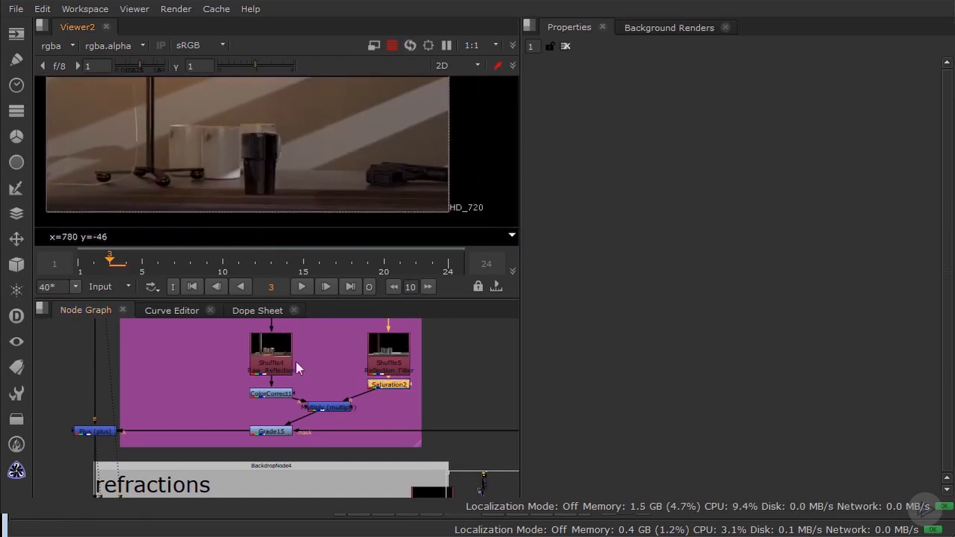
Open the ColorCorrect1 settings under the raw reflection pass and toggle the node off and back on to compare the result.
click(277, 396)
double_click(277, 394)
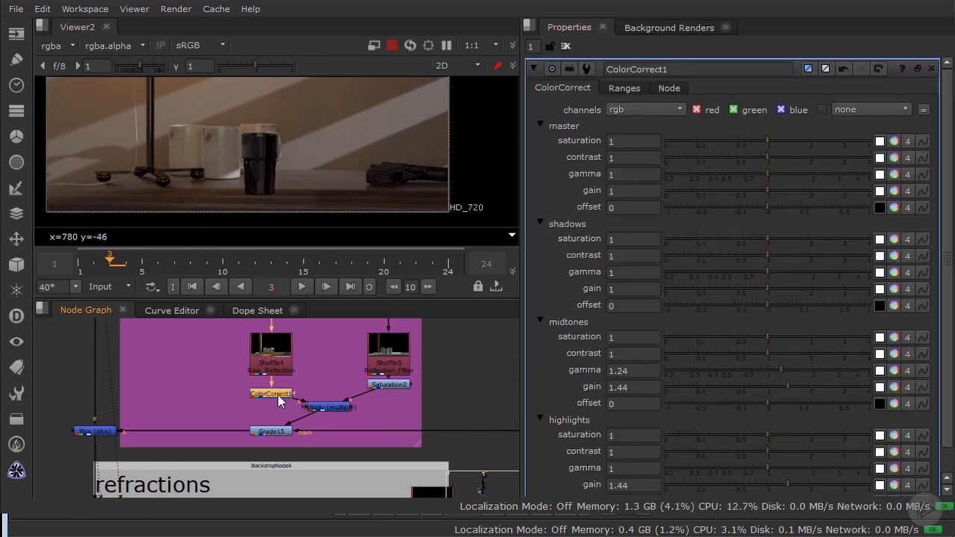
key(d)
key(d)
Open the Grade15 settings and move its Cryptomatte4 mask node closer to the reflections backdrop.
click(278, 435)
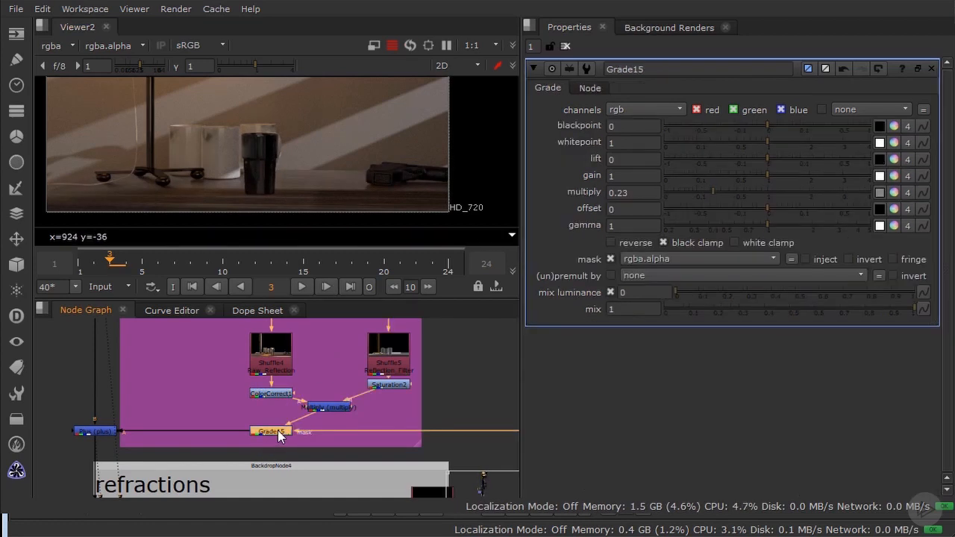
middle_drag(463, 382, 301, 361)
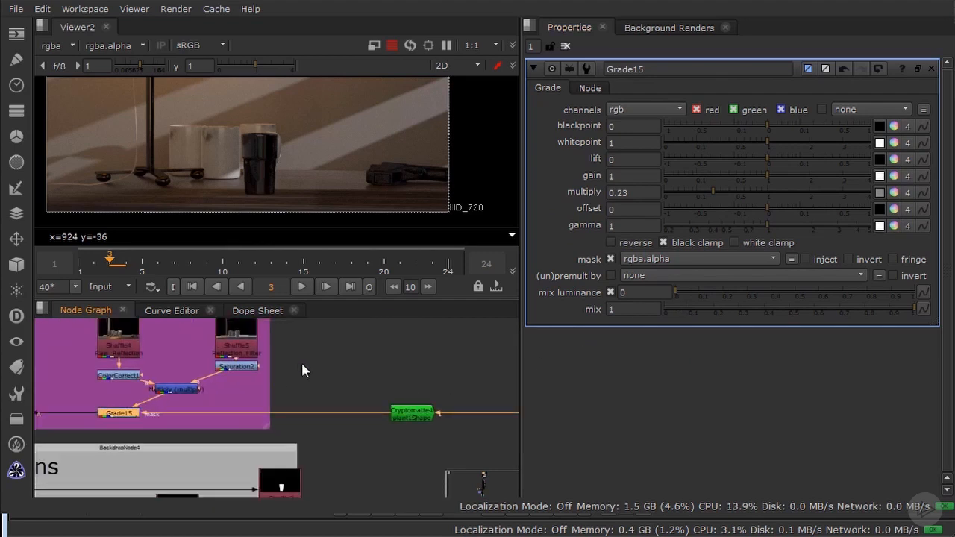
drag(422, 424, 327, 422)
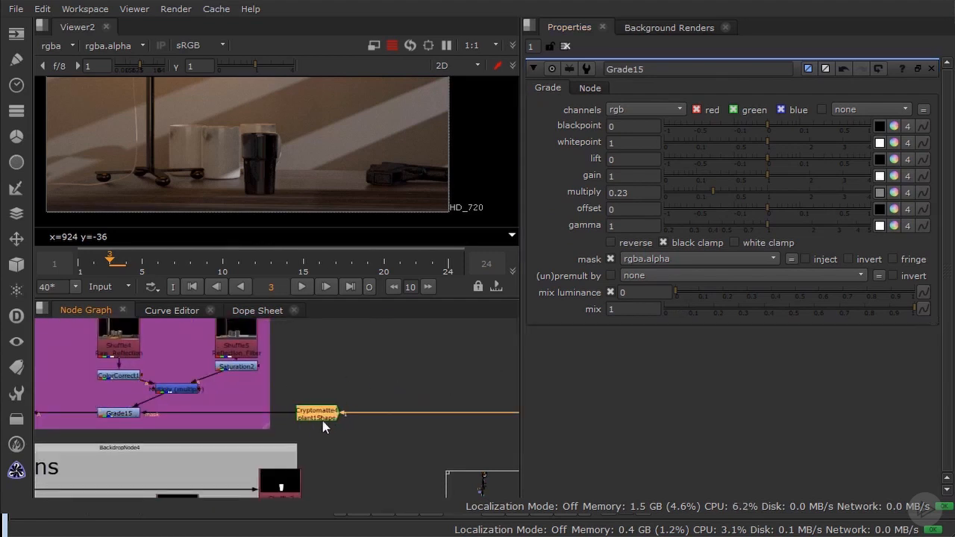
Go to frame 24 and toggle Grade15 off and on to compare the reflections on the plant leaves.
click(447, 266)
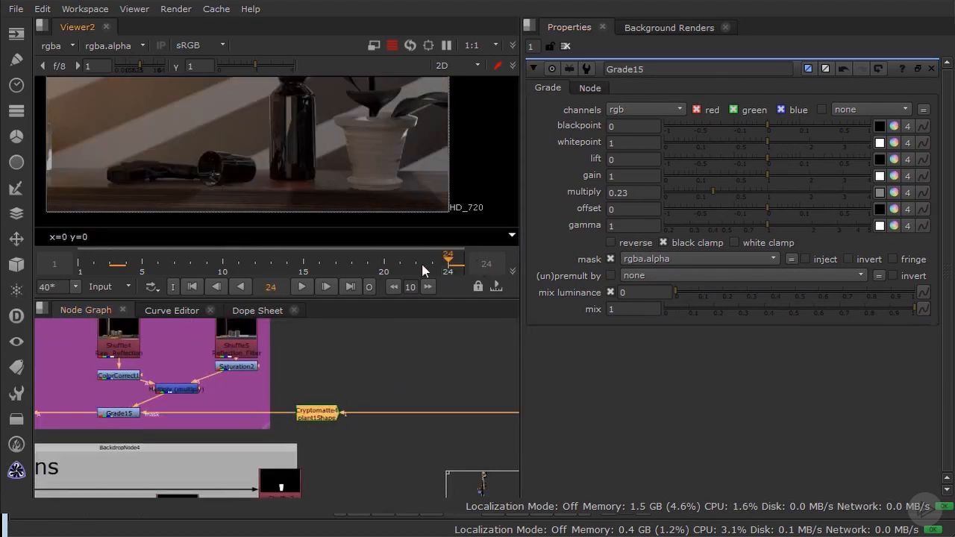
click(118, 412)
key(d)
scroll(354, 104, up, 4)
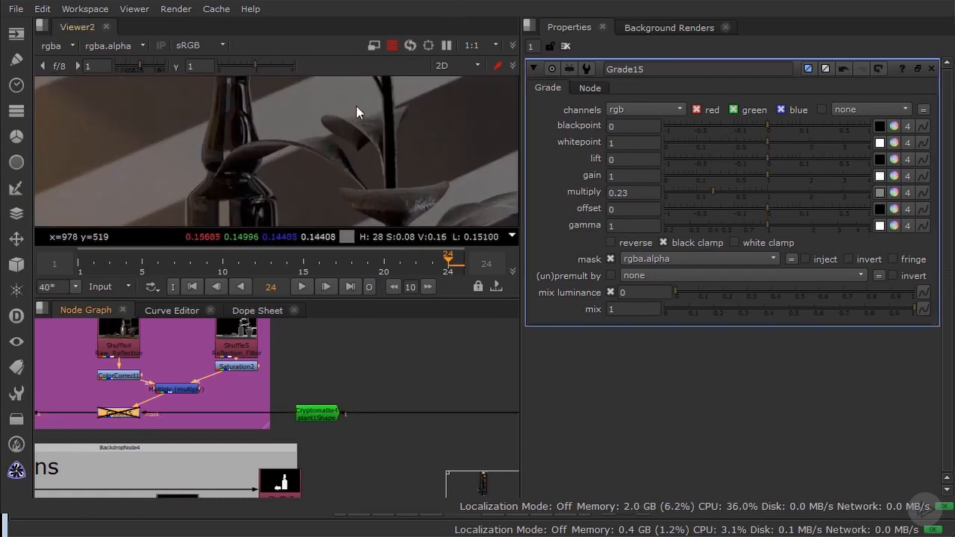
key(d)
key(d)
key(d)
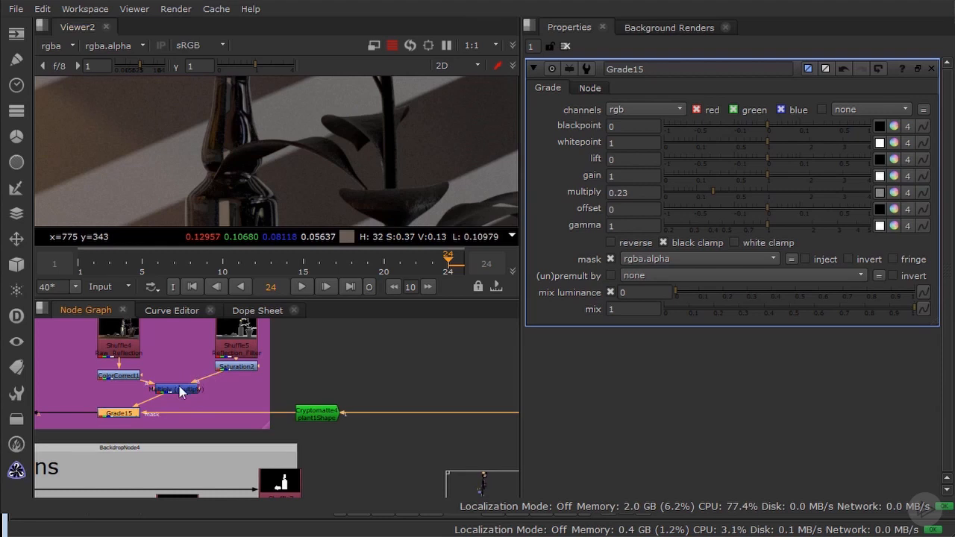
Move the reflections' Multiply node to sit directly above Grade15, and view the output of the Plus node beside the backdrop.
drag(179, 387, 131, 394)
middle_drag(153, 401, 321, 375)
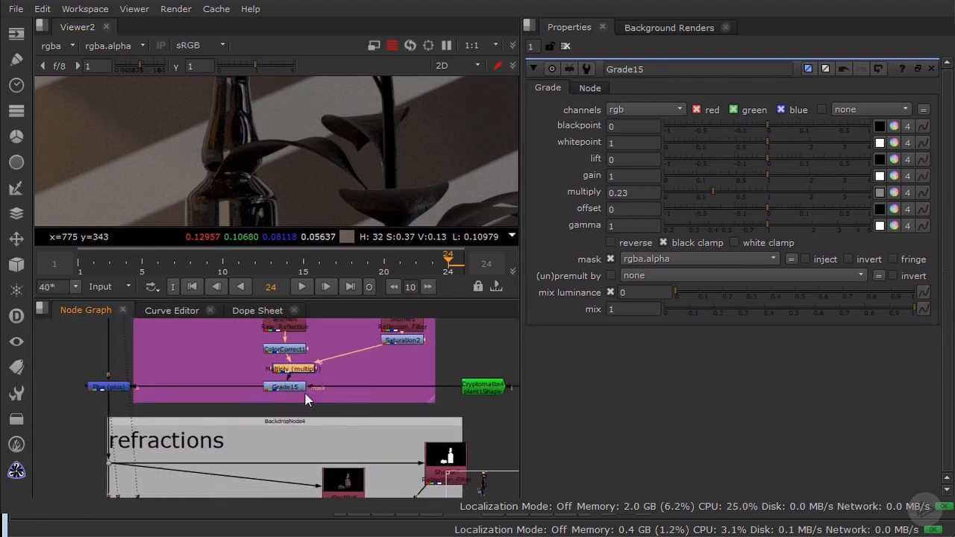
click(108, 386)
key(1)
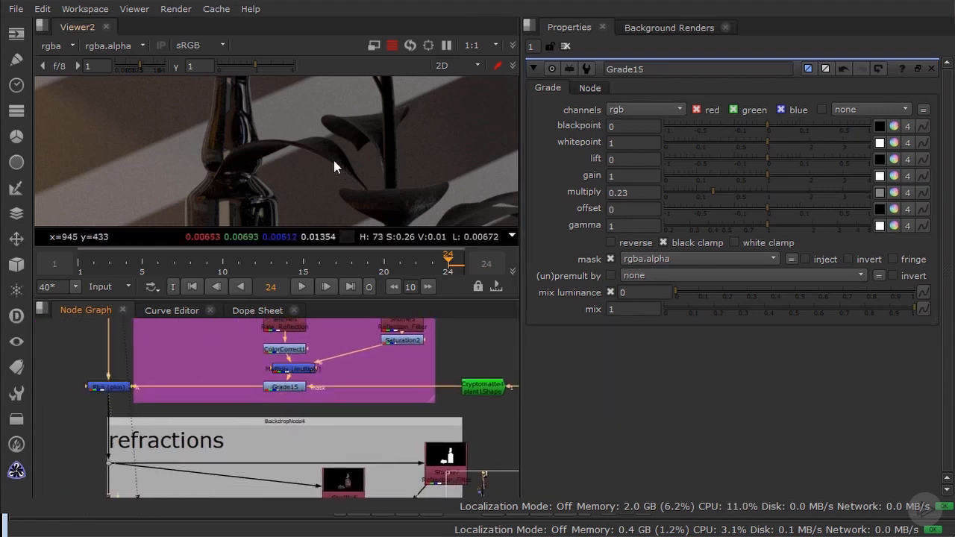
scroll(360, 118, down, 4)
View the raw refraction pass in the refractions backdrop and toggle Grade3 off and on to compare the bottle and glass.
scroll(257, 414, down, 4)
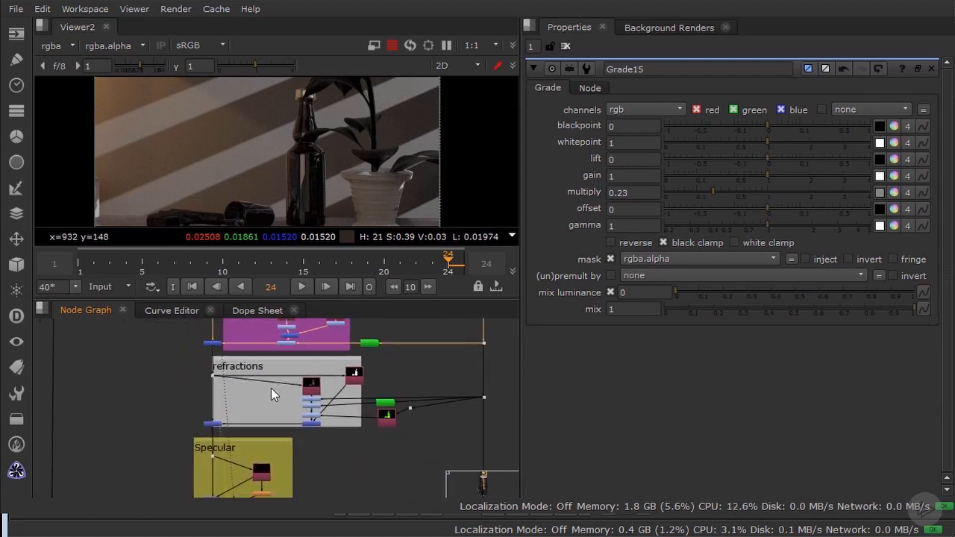
scroll(382, 404, up, 1)
scroll(271, 380, up, 2)
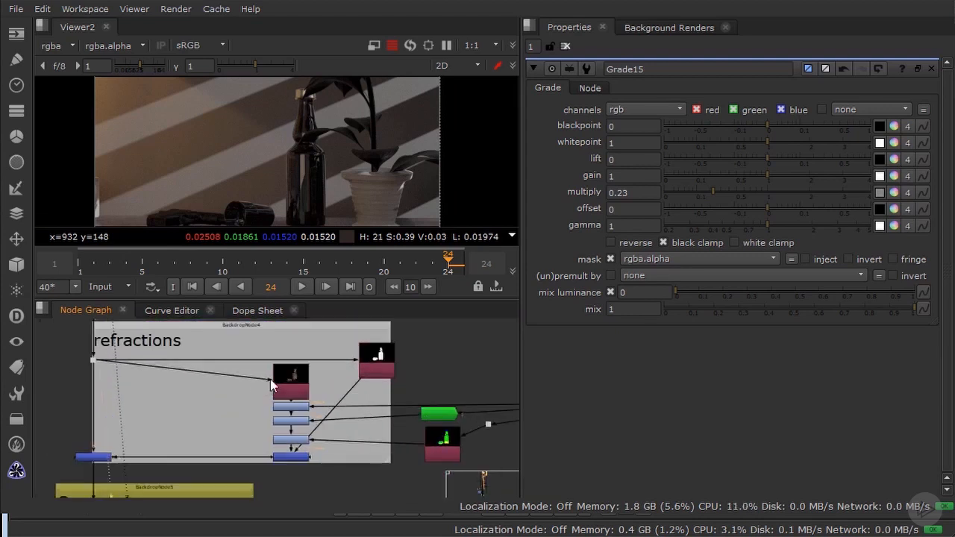
scroll(331, 378, up, 1)
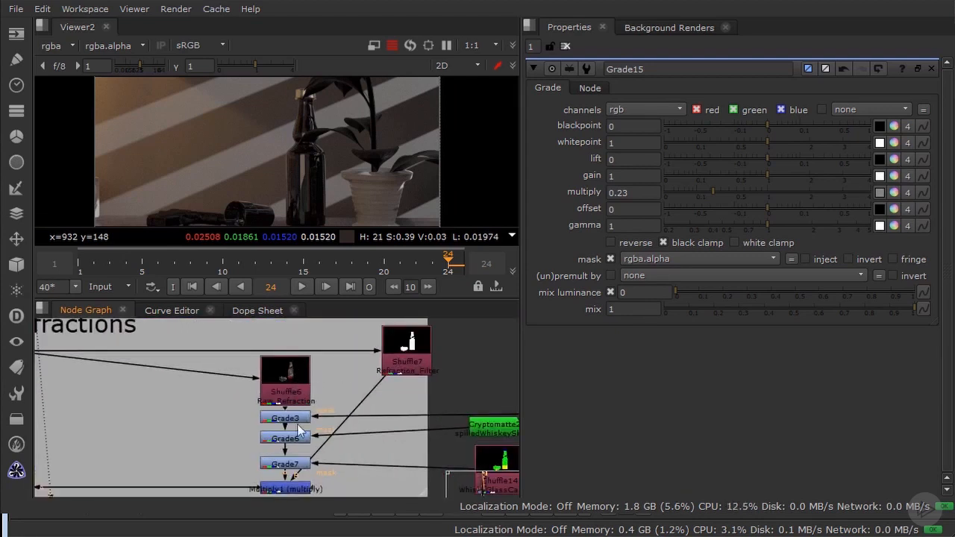
middle_drag(377, 435, 199, 427)
click(114, 410)
key(2)
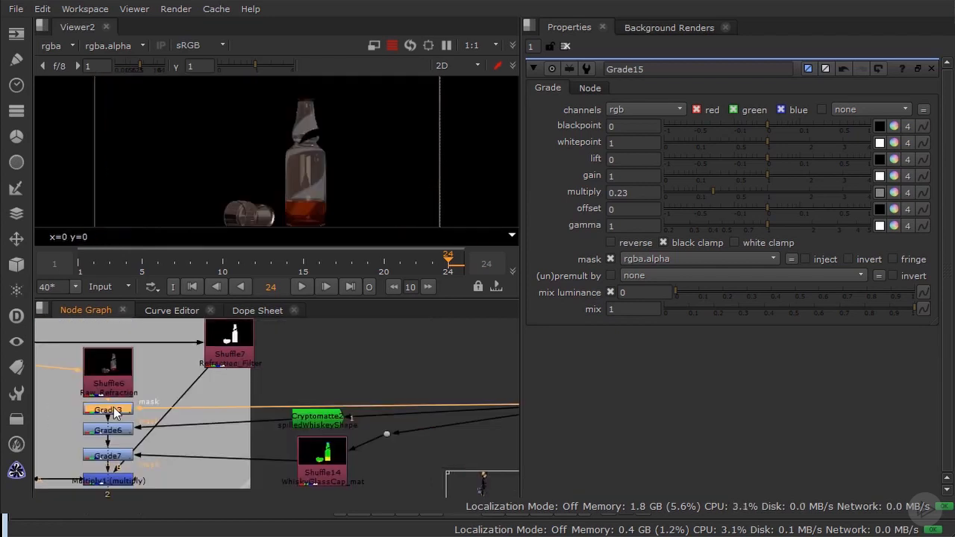
key(d)
key(d)
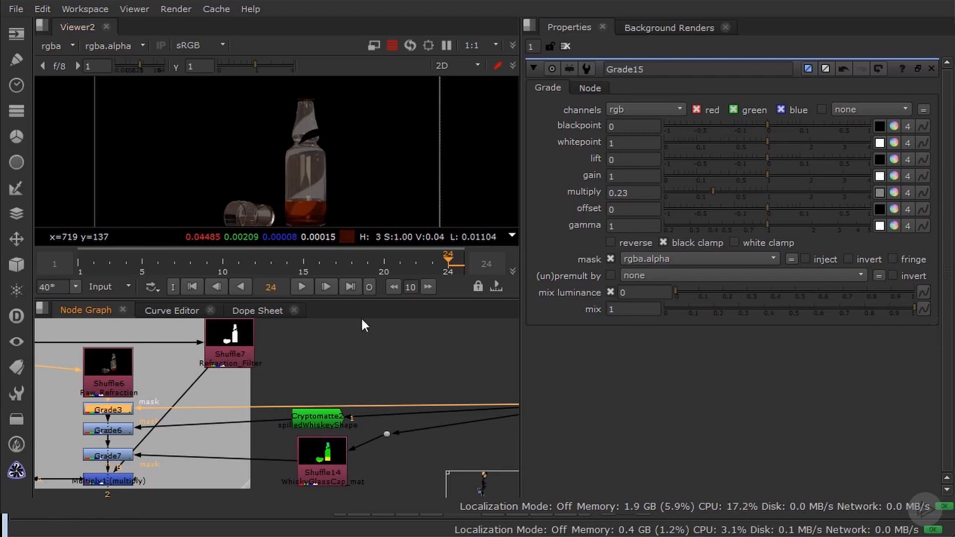
Move Grade6 slightly closer to Grade3 and toggle it off and on to compare the spilled whiskey by the tipped glass.
middle_drag(100, 444, 146, 421)
click(153, 408)
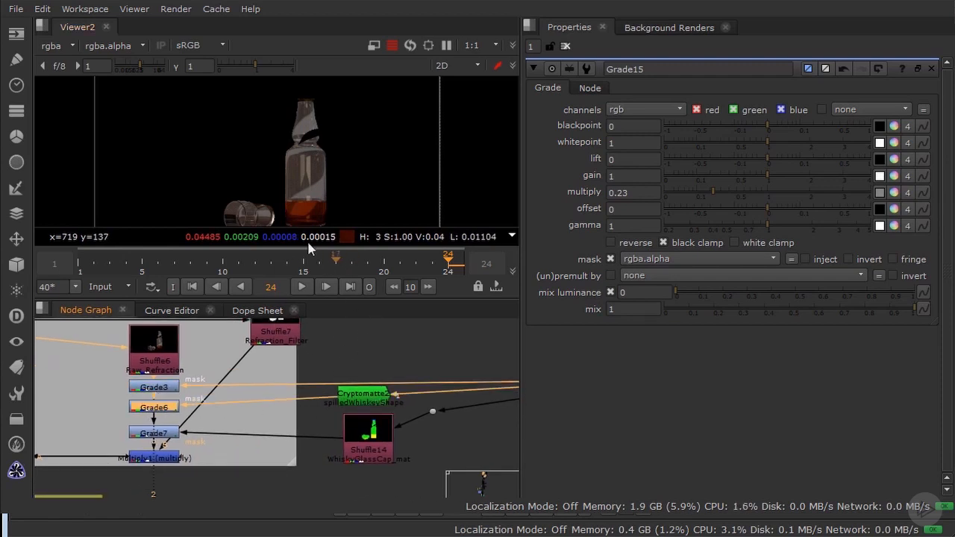
middle_drag(282, 213, 362, 161)
scroll(309, 187, up, 3)
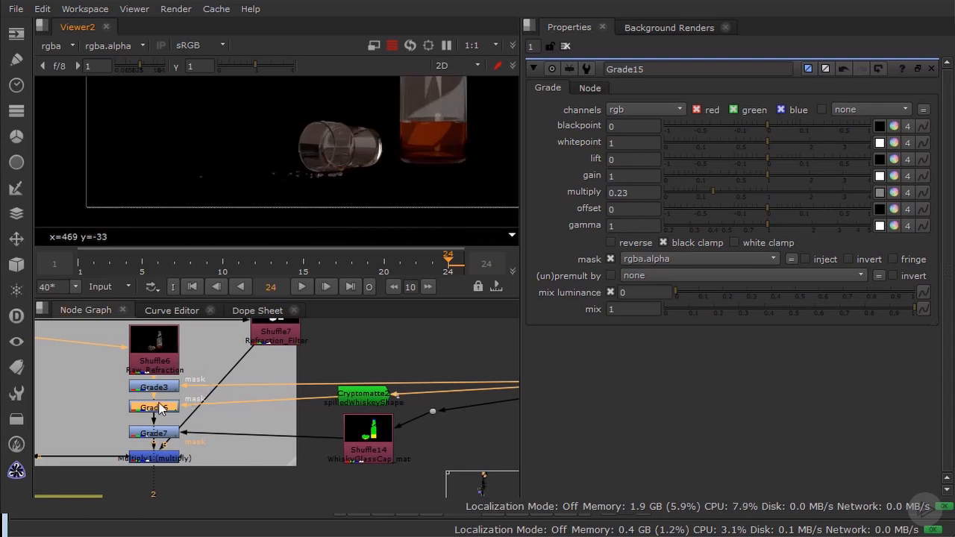
drag(163, 411, 162, 408)
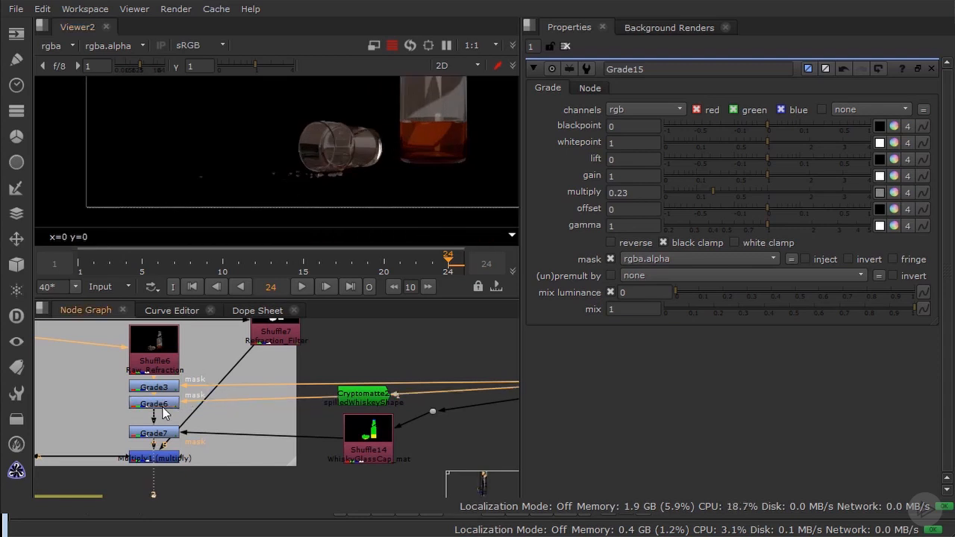
key(d)
key(d)
View the Plus2 output, select Grade6, and examine the spilled whiskey beneath the tipped glass up close.
middle_drag(171, 413, 517, 376)
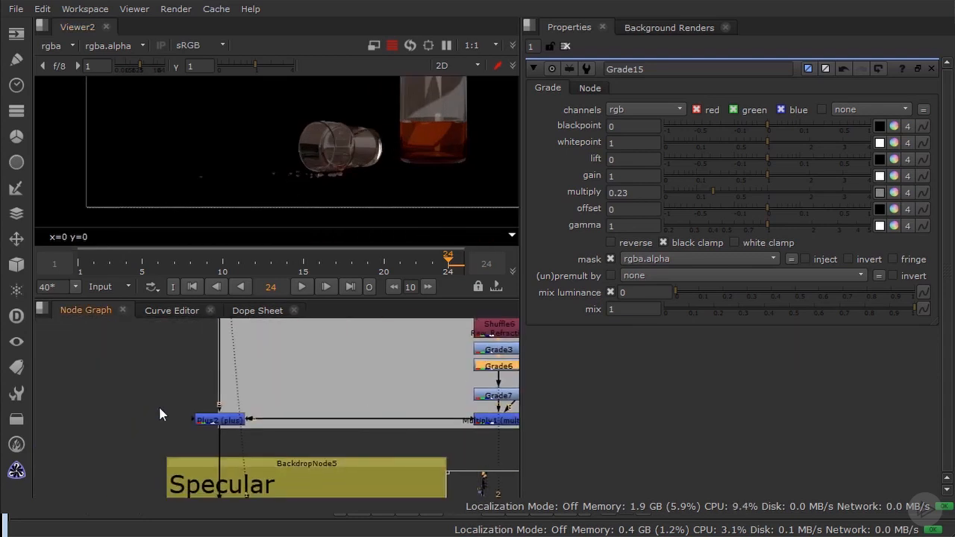
click(220, 420)
key(1)
middle_drag(394, 395, 258, 389)
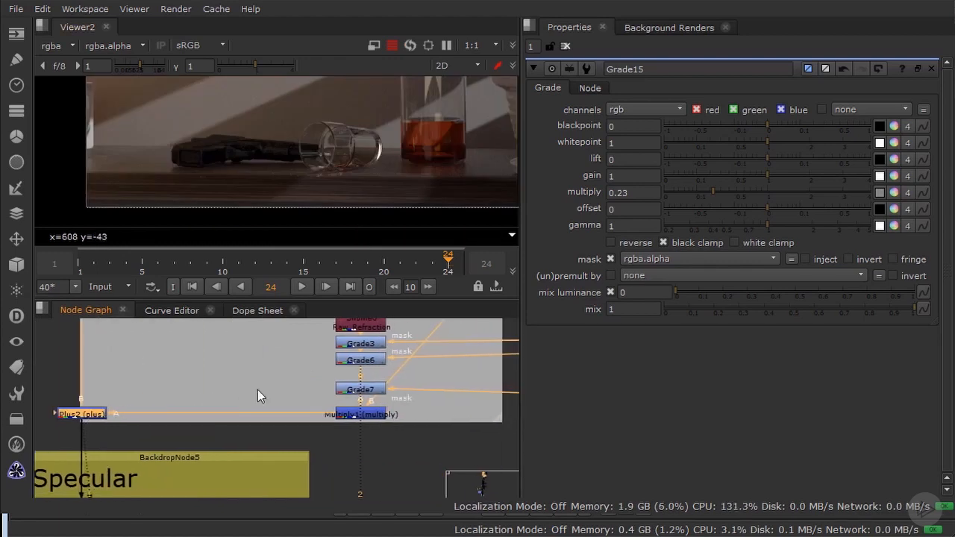
click(373, 359)
scroll(337, 178, up, 5)
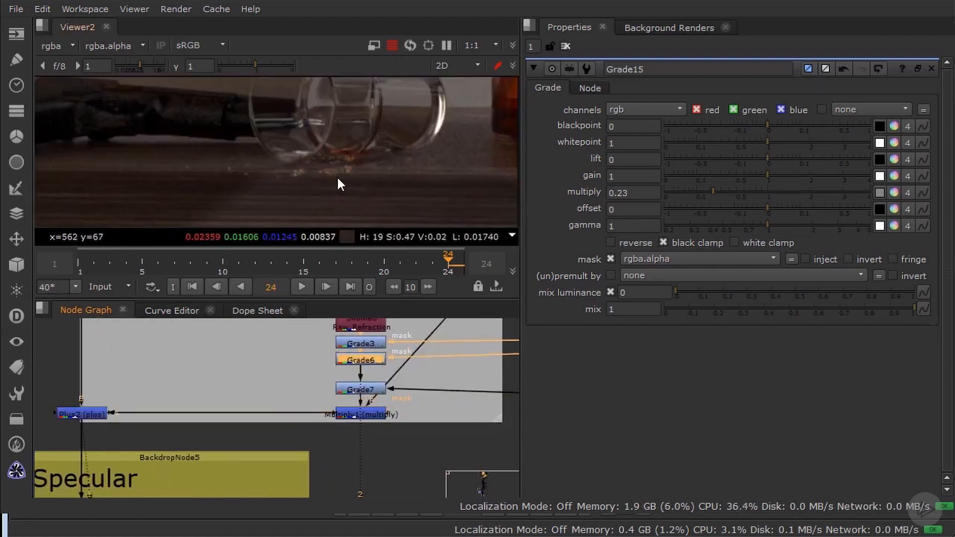
Move the Shuffle14 matte node slightly up toward Cryptomatte2, and examine the tipped glass and whiskey bottle.
middle_drag(394, 370, 196, 376)
click(371, 384)
scroll(383, 149, down, 5)
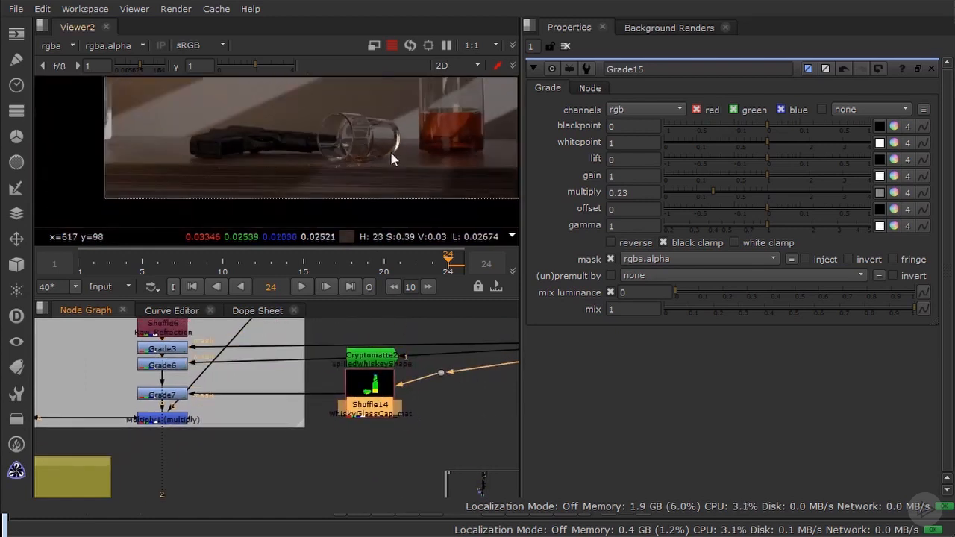
middle_drag(448, 136, 383, 160)
scroll(383, 159, up, 4)
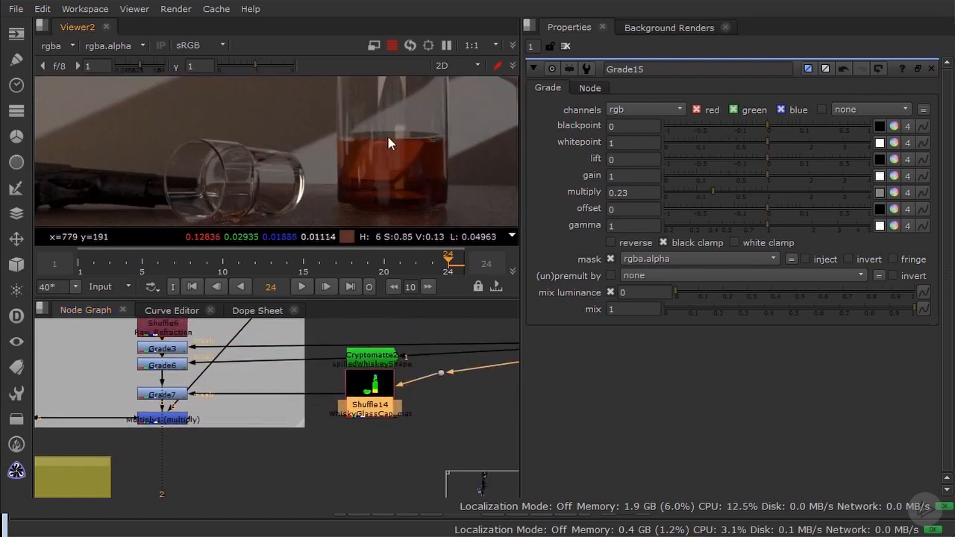
Toggle Grade7 off and on to compare the bottle's glass up close, and review the whole frame with refractions added.
click(163, 394)
key(d)
scroll(420, 133, up, 3)
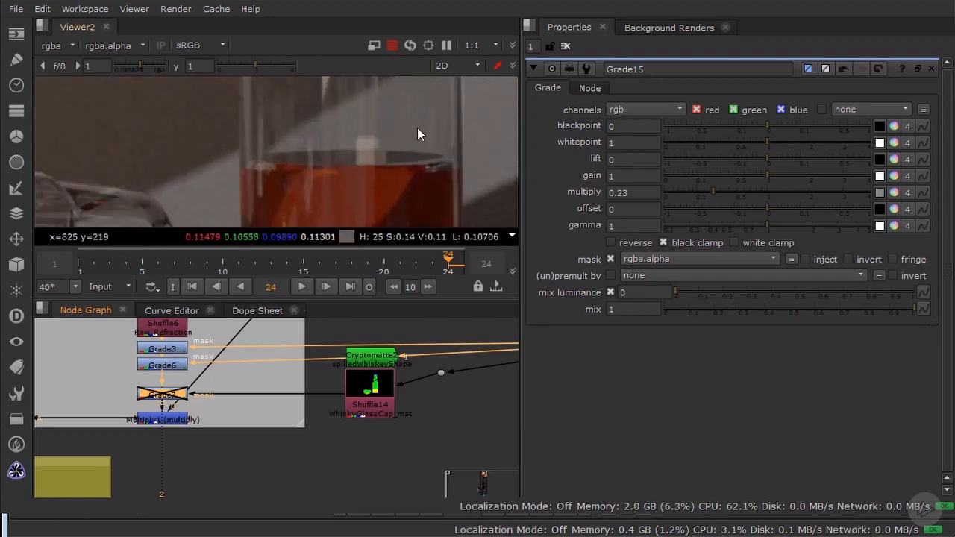
key(d)
key(d)
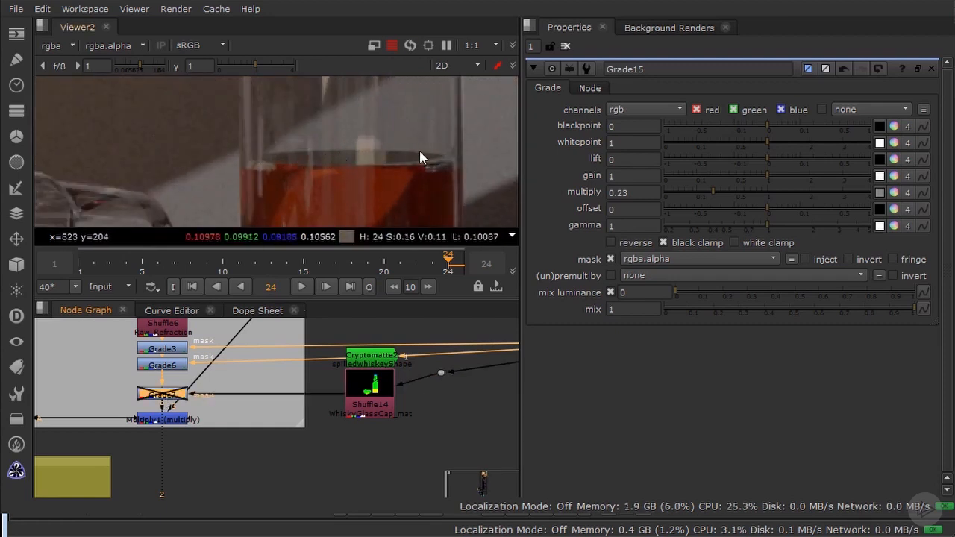
key(d)
scroll(385, 157, down, 3)
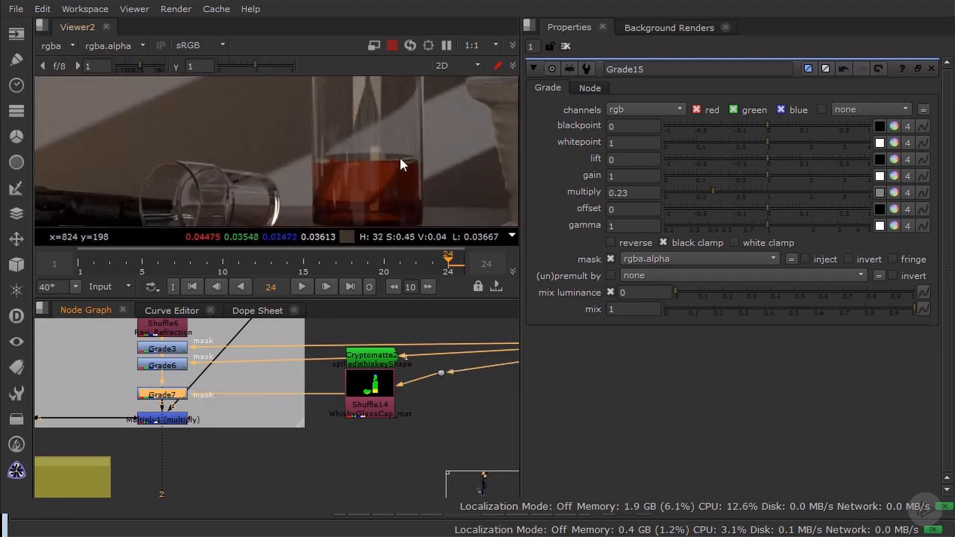
scroll(336, 172, down, 5)
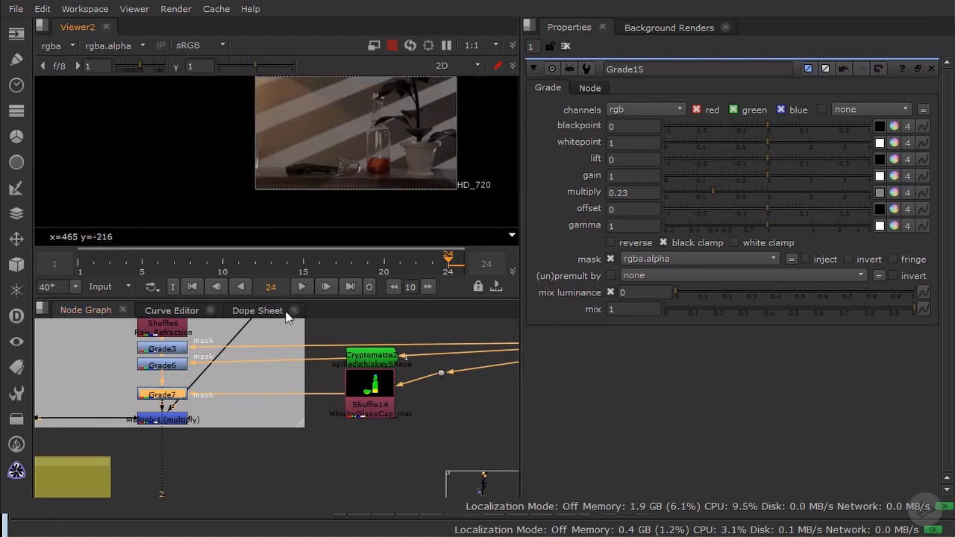
middle_drag(453, 157, 377, 188)
scroll(377, 189, up, 2)
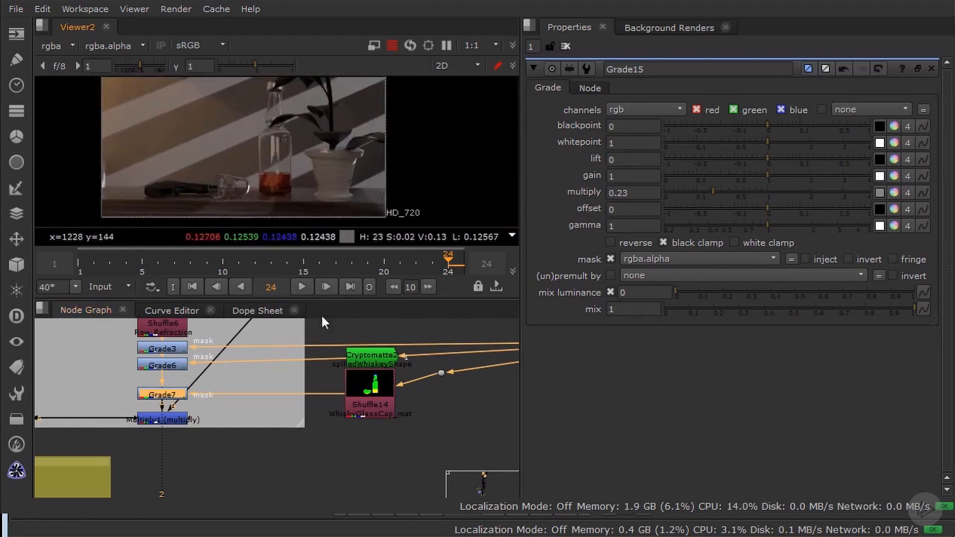
Examine the nodes in the Specular backdrop and view the specular highlights around the bottle and plant.
scroll(290, 430, down, 5)
middle_drag(197, 496, 340, 405)
scroll(340, 404, up, 4)
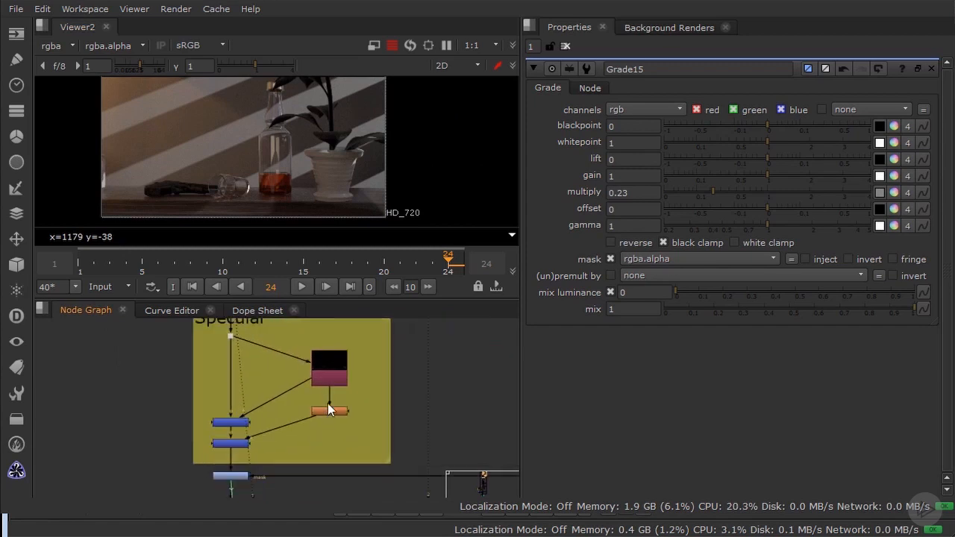
click(191, 421)
click(275, 376)
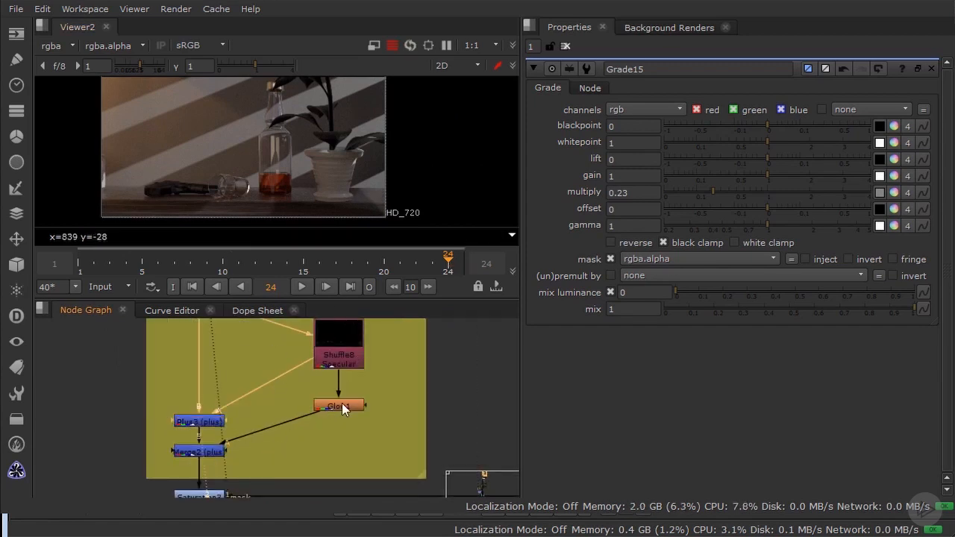
scroll(344, 400, up, 2)
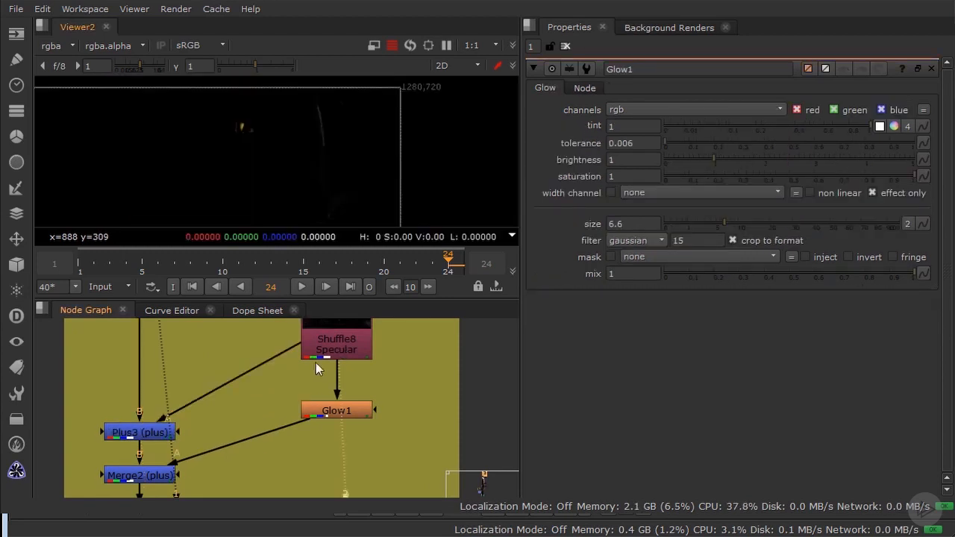
Open the Glow1 settings and toggle the effect only option off and back on to compare the glow with the original highlights.
double_click(330, 409)
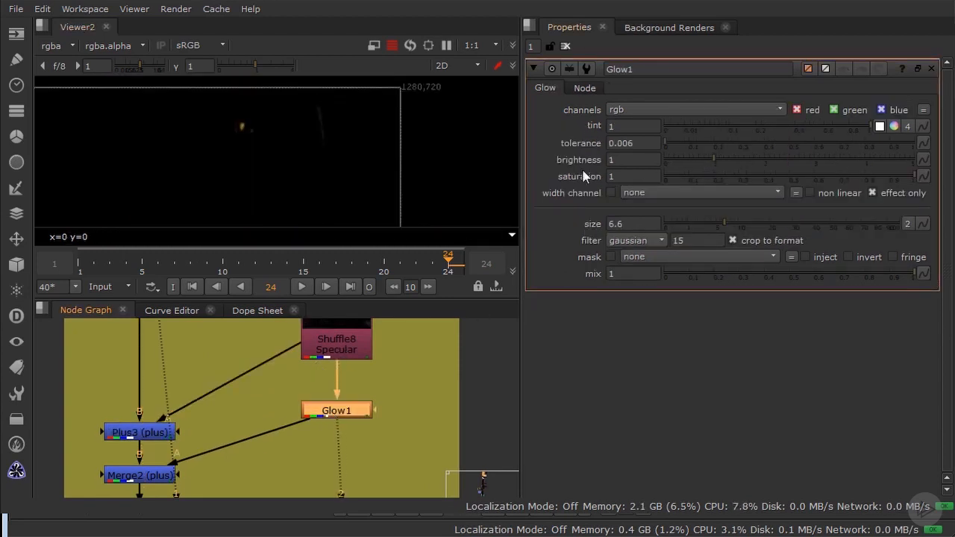
click(872, 192)
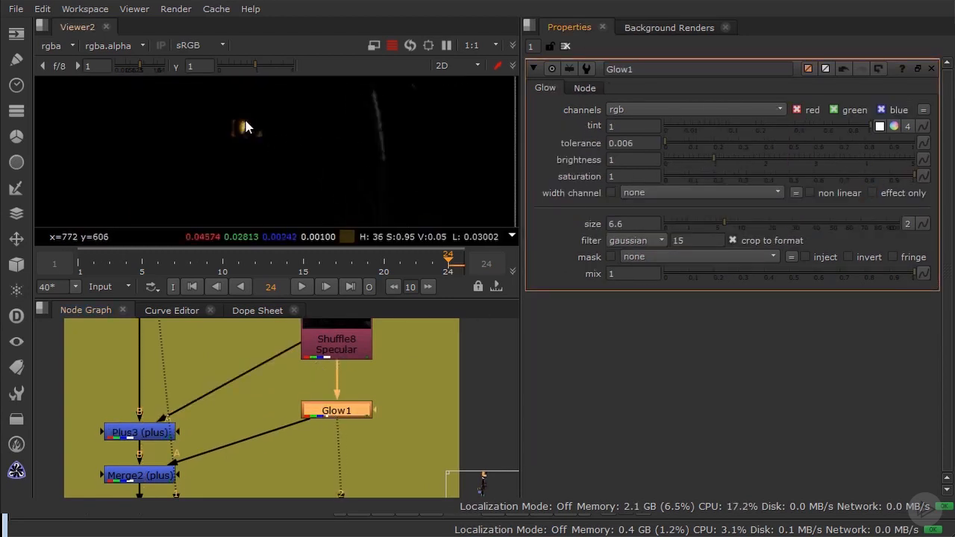
click(875, 196)
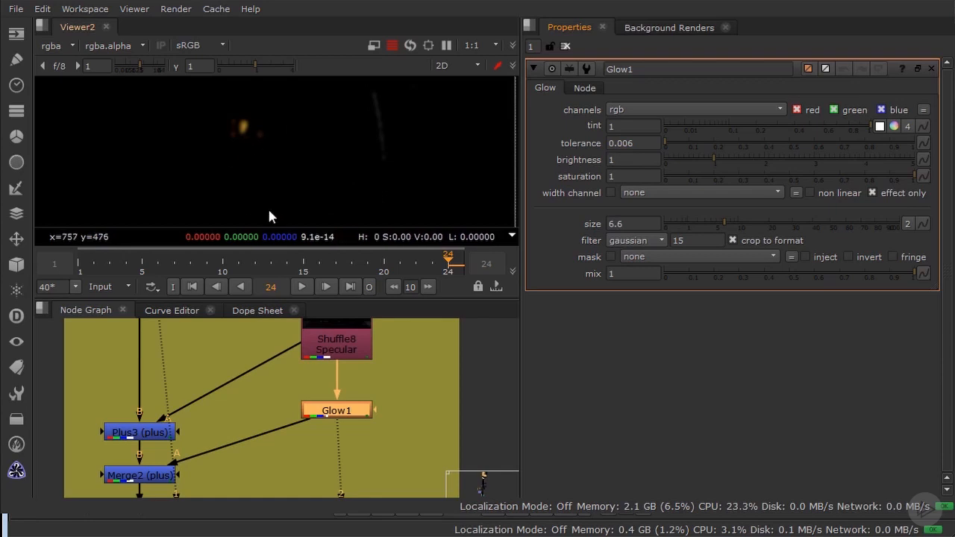
View the output of the Plus3 node to see the image with the specular pass added.
click(137, 437)
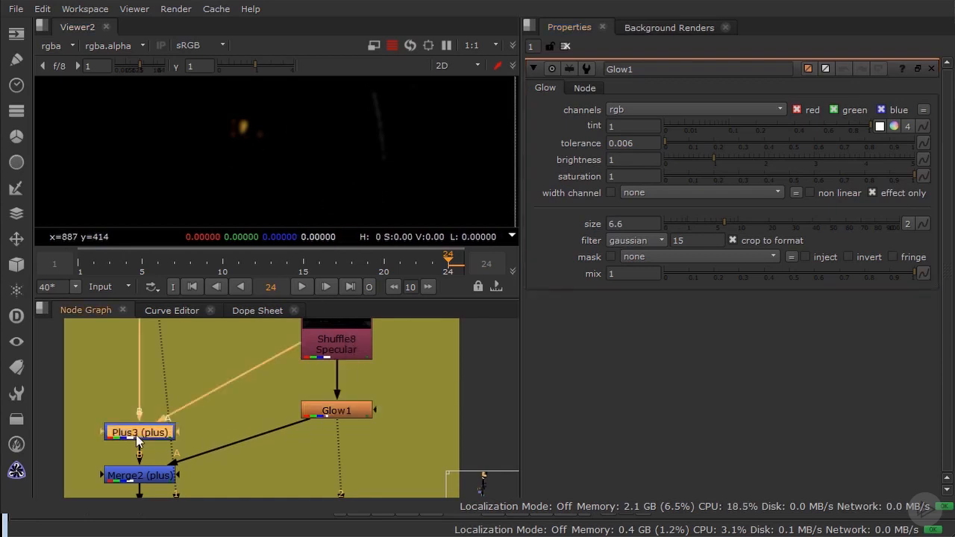
key(1)
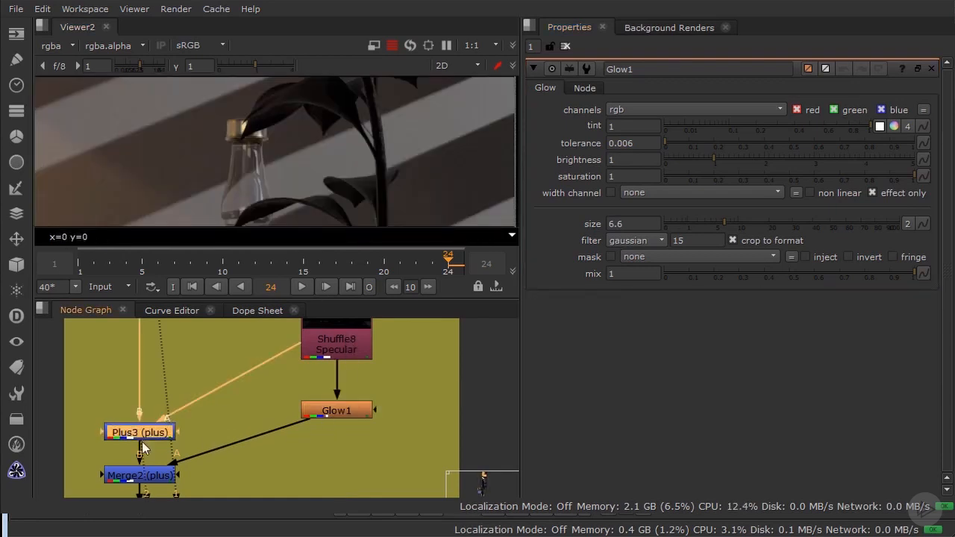
View the output of the Merge2 node and toggle it off and on to compare the glow around the bottle cap up close.
click(141, 476)
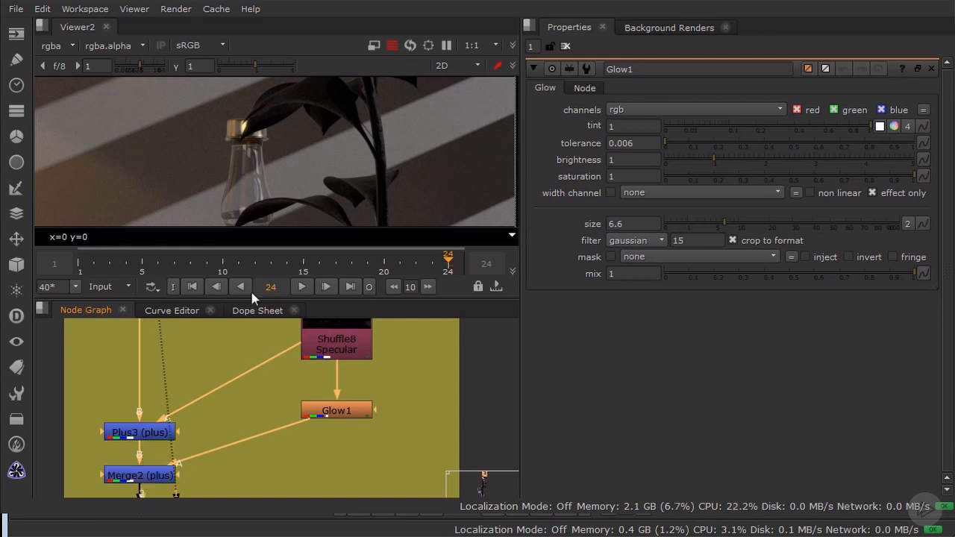
scroll(237, 143, up, 5)
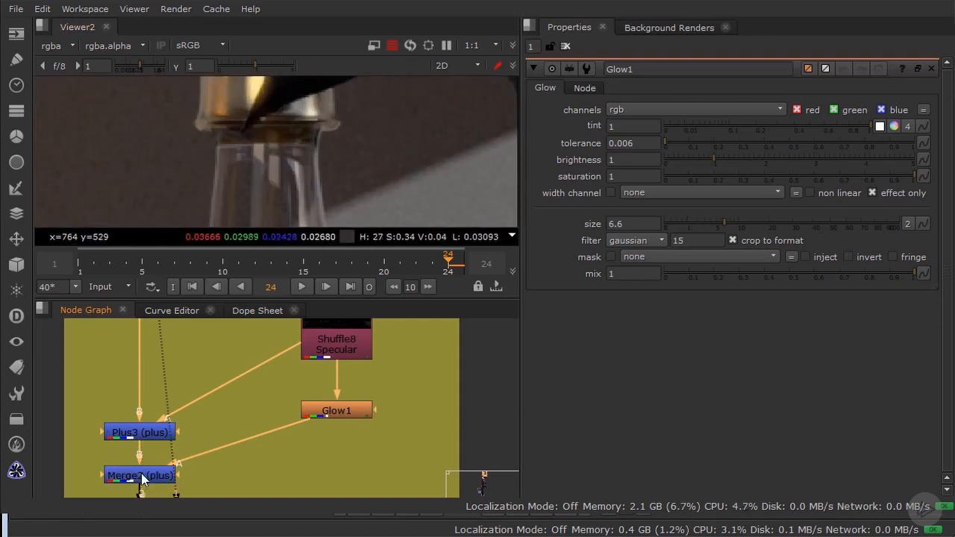
click(142, 474)
key(d)
key(d)
middle_drag(271, 134, 298, 197)
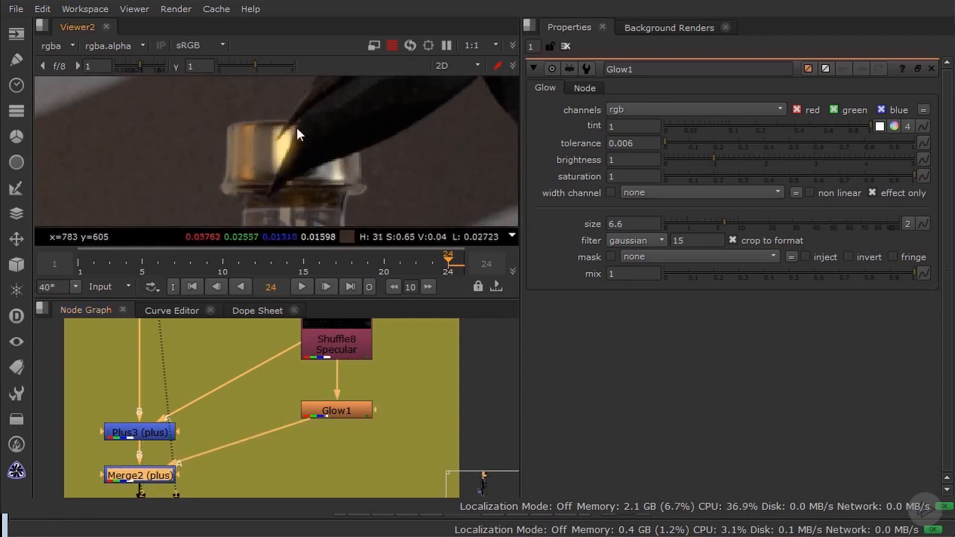
scroll(280, 137, down, 8)
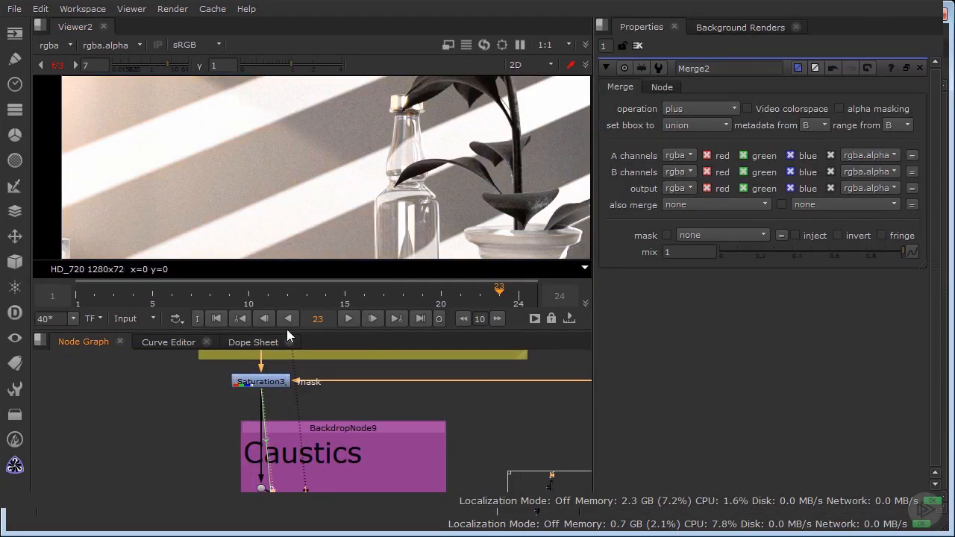
Review the whole frame around the glass, gun and bottle, and select the Plus4 node in the Caustics backdrop.
scroll(270, 205, down, 4)
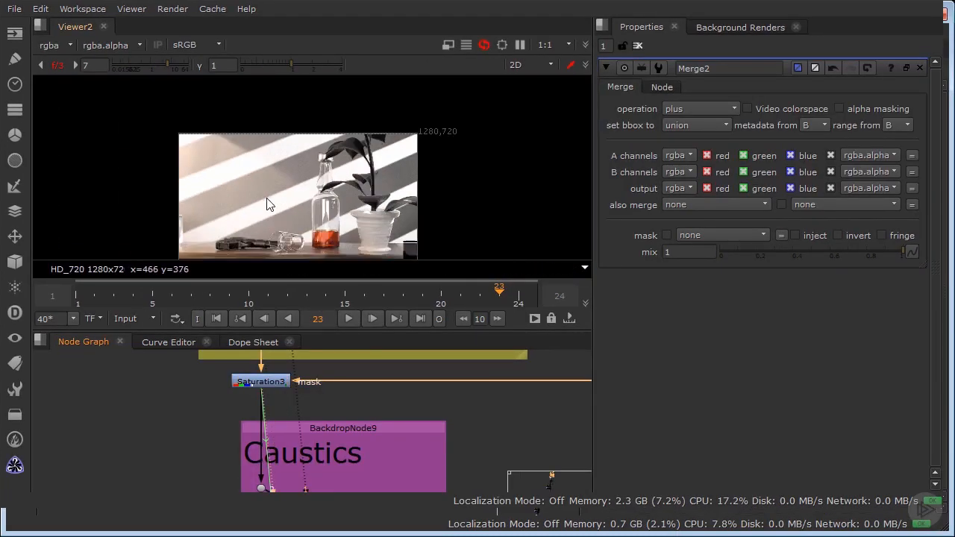
scroll(267, 199, down, 1)
middle_drag(269, 202, 307, 158)
scroll(330, 200, up, 3)
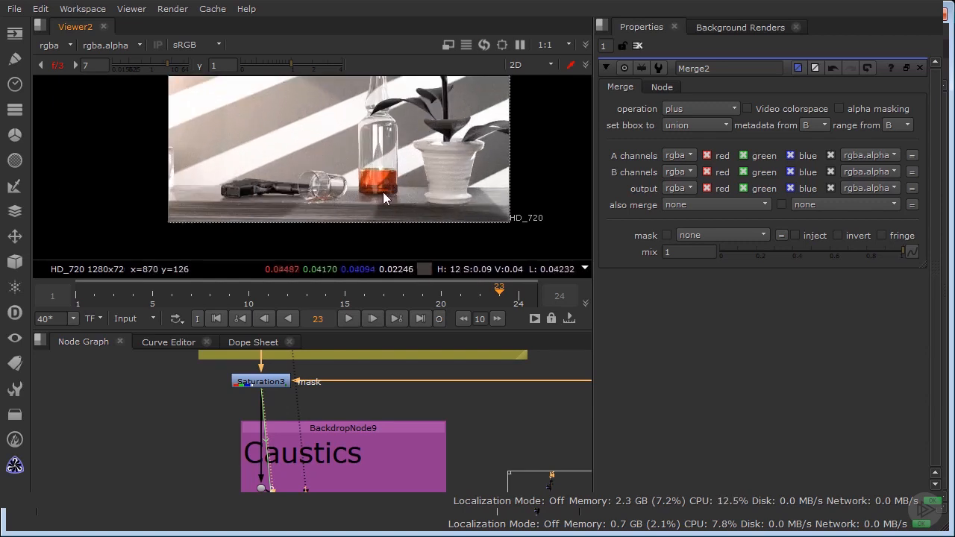
scroll(390, 179, up, 2)
middle_drag(286, 411, 200, 378)
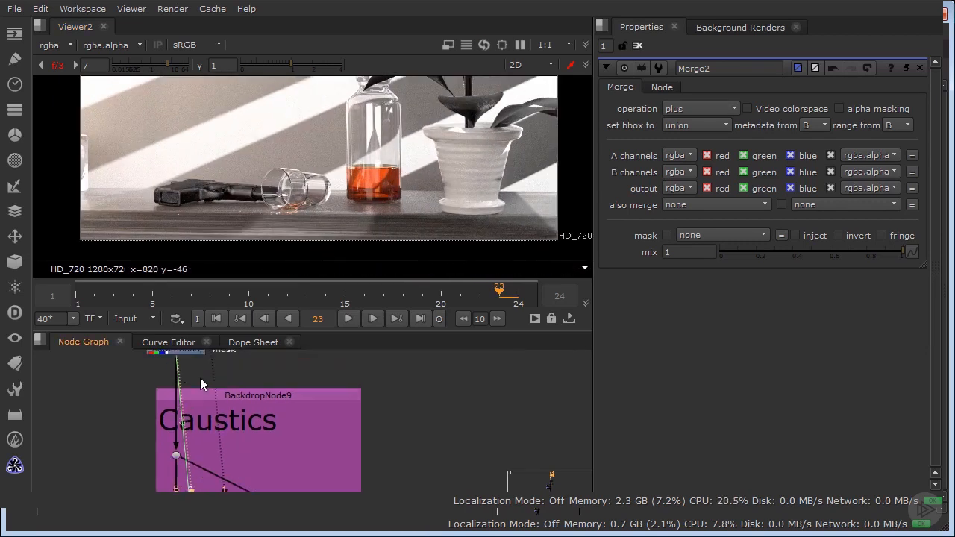
middle_drag(290, 427, 328, 372)
middle_drag(305, 447, 320, 384)
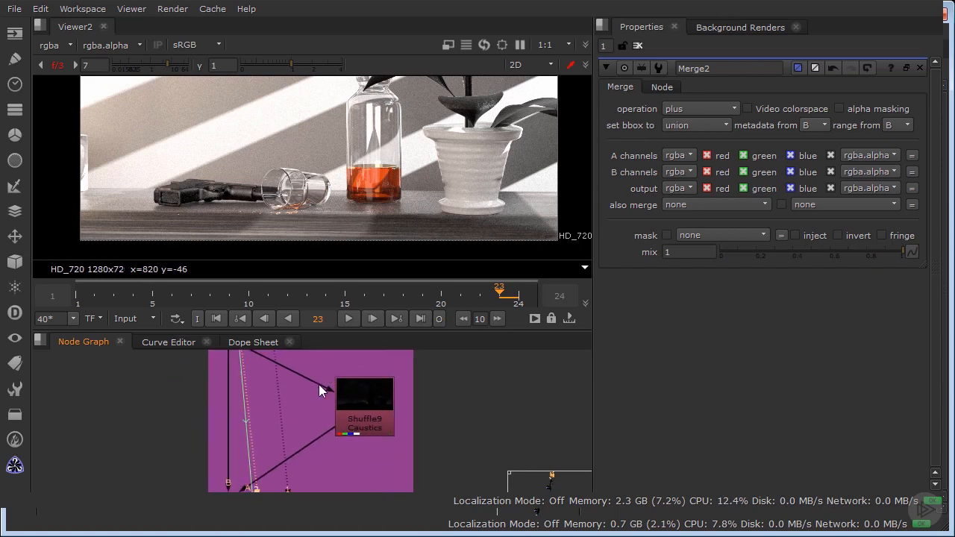
middle_drag(260, 443, 272, 374)
click(252, 437)
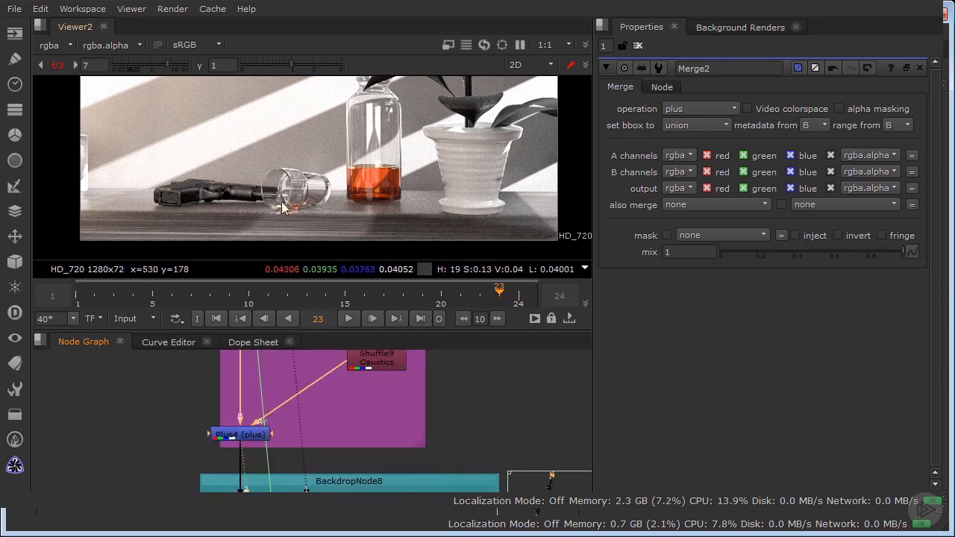
View the output of the Shuffle9 node to see the caustics pass on its own.
middle_drag(302, 380, 252, 419)
scroll(276, 403, down, 3)
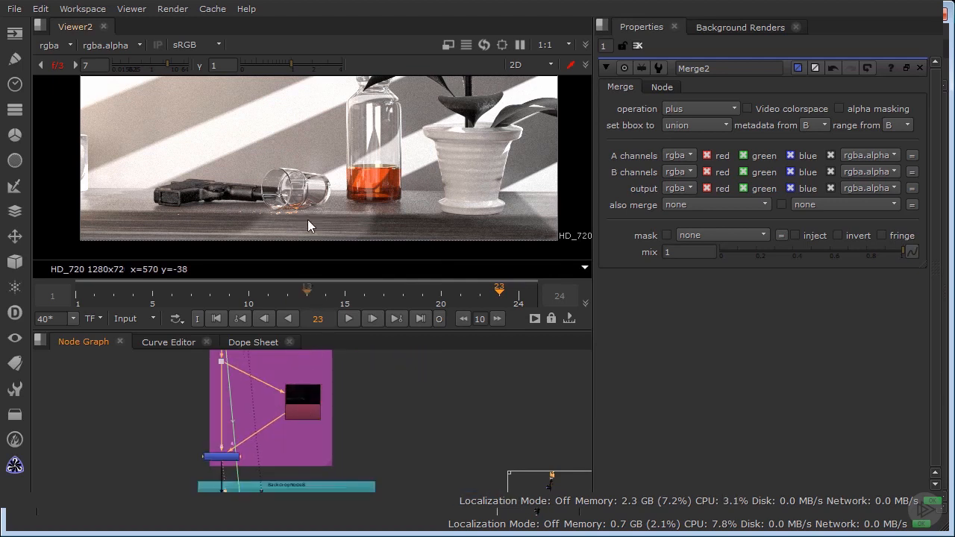
middle_drag(253, 199, 271, 198)
ctrl+shift+click(303, 400)
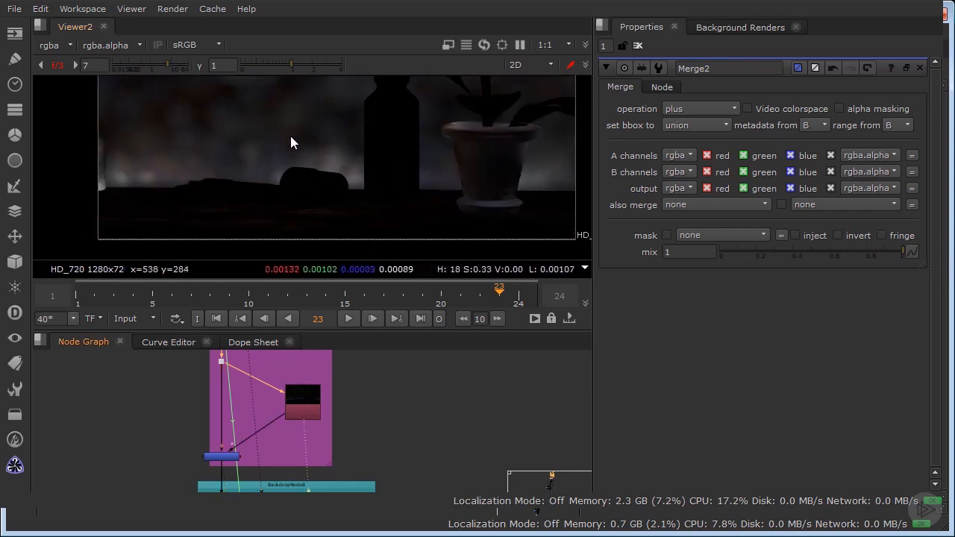
View the output of the Plus4 node and toggle it off and on to compare the image with and without caustics.
ctrl+shift+click(224, 456)
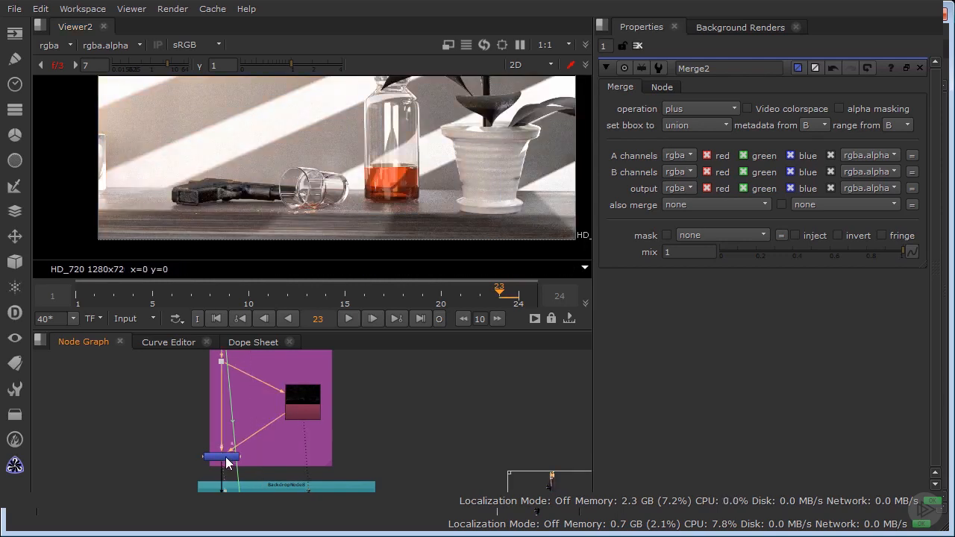
key(d)
key(d)
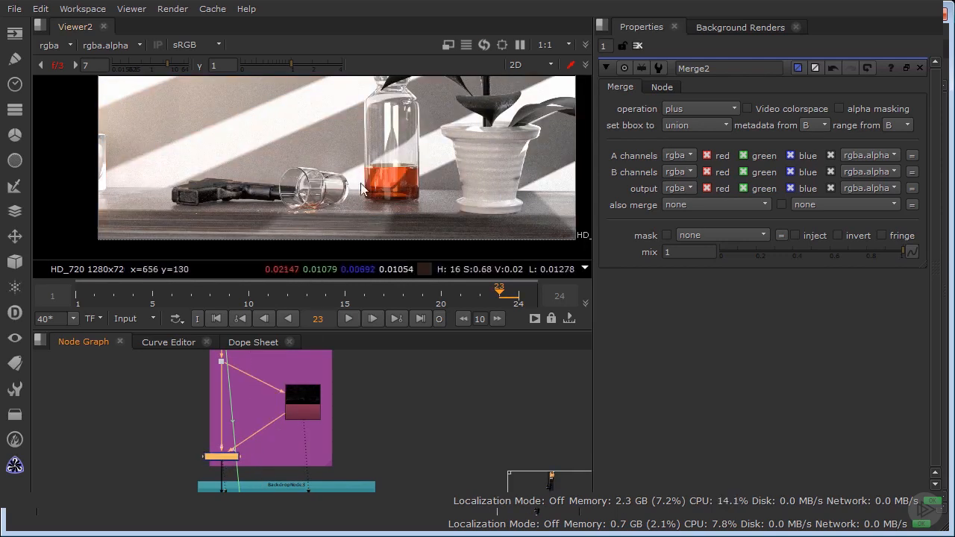
key(d)
key(d)
key(d)
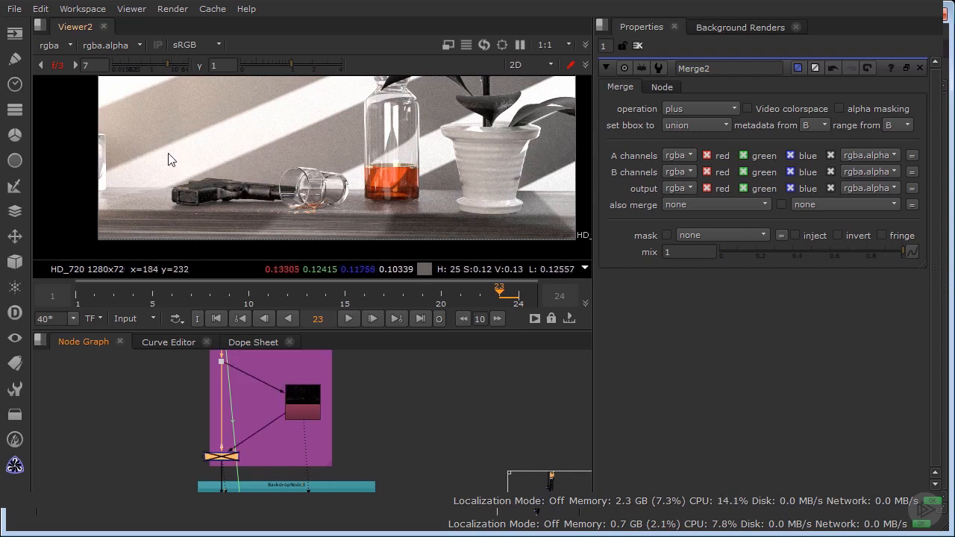
key(d)
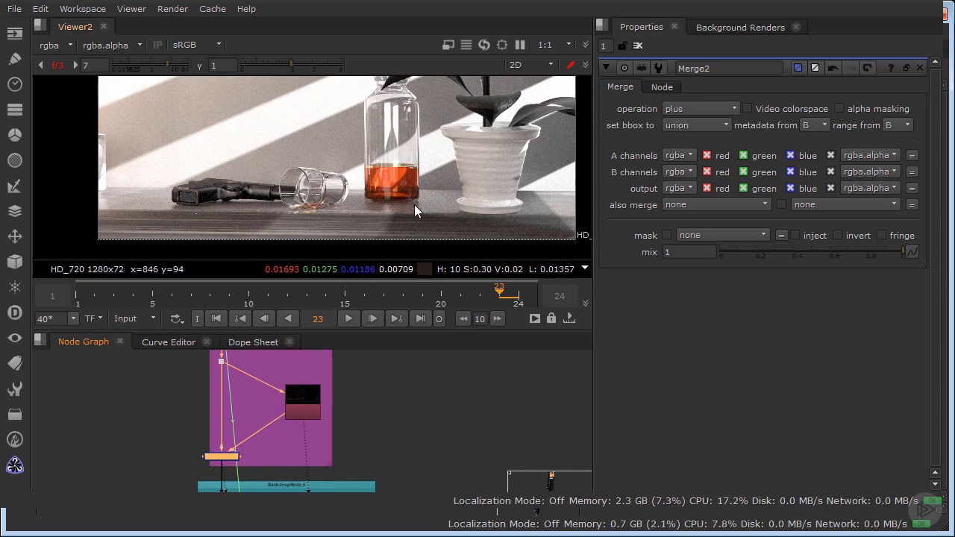
View the SSS backdrop's merge output and toggle the node below its shuffle off and on to compare the plant's leaves.
middle_drag(290, 428, 322, 377)
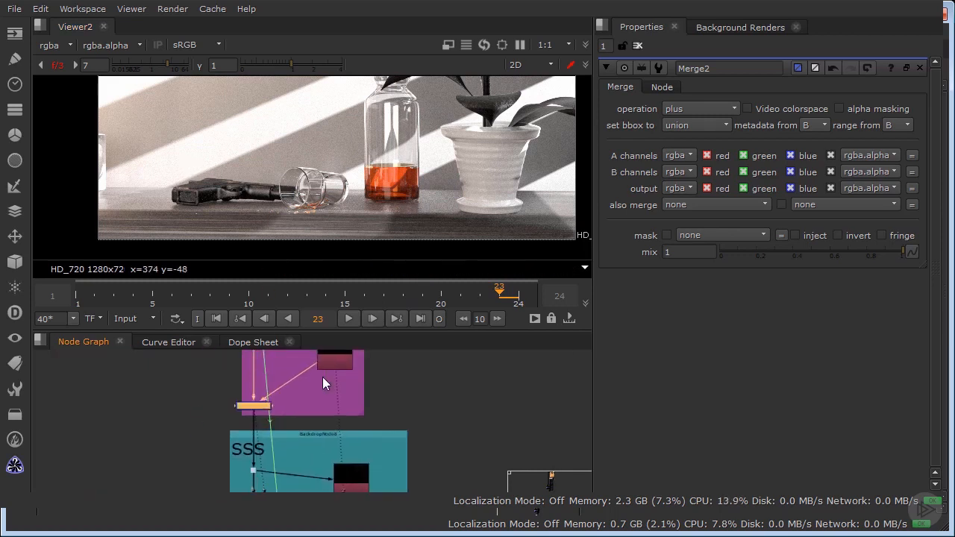
middle_drag(352, 433, 312, 333)
click(251, 407)
key(1)
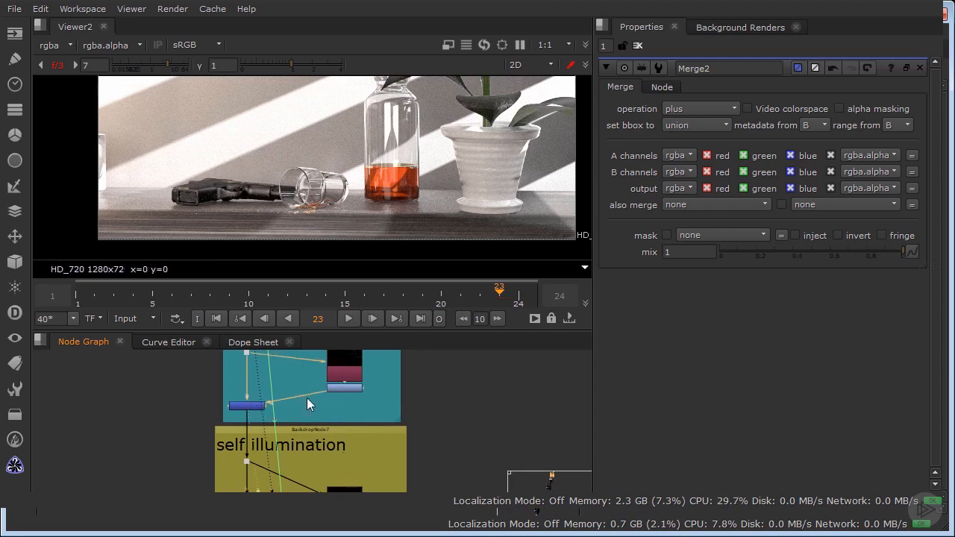
click(354, 387)
key(1)
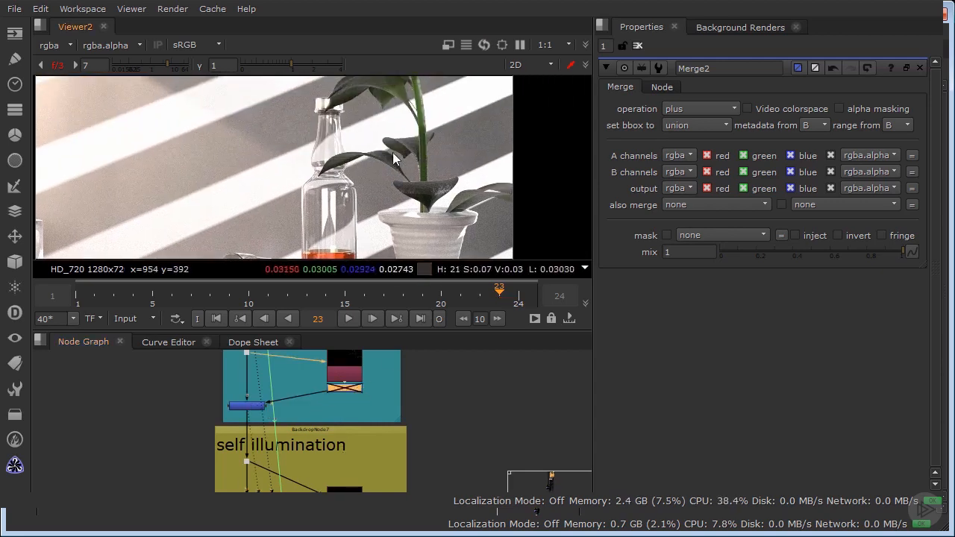
scroll(403, 151, down, 2)
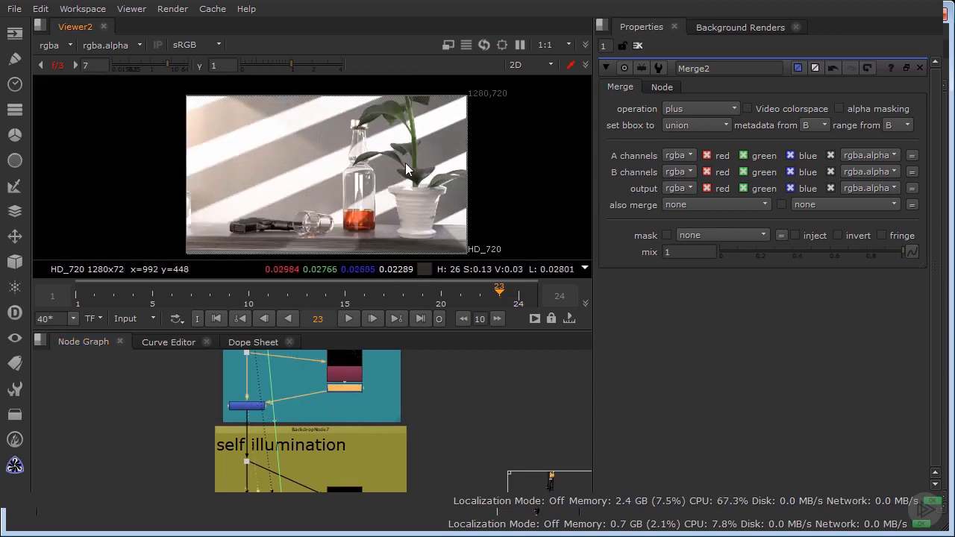
scroll(383, 225, down, 1)
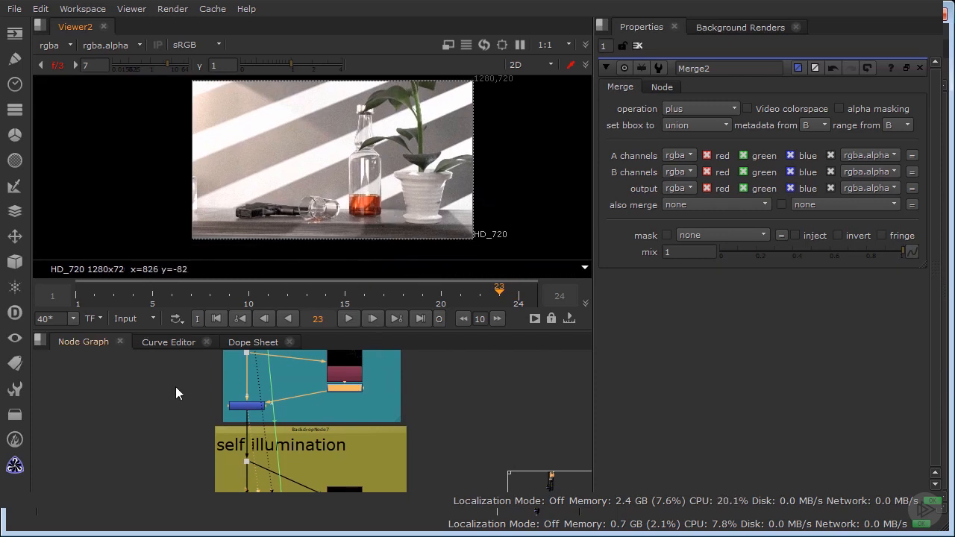
Adjust and widen the Caustics backdrop so it fully encloses the Plus4 node.
middle_drag(254, 415, 189, 380)
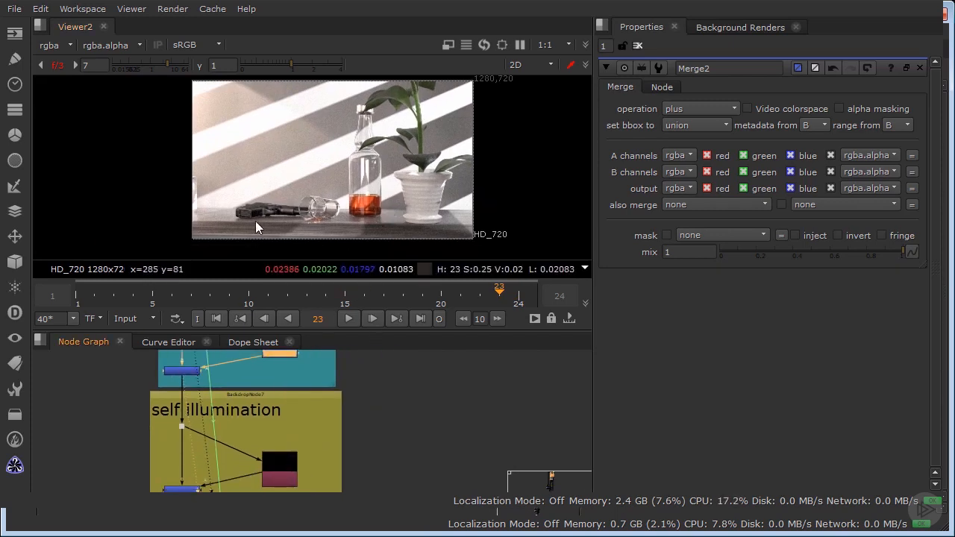
middle_drag(227, 433, 294, 447)
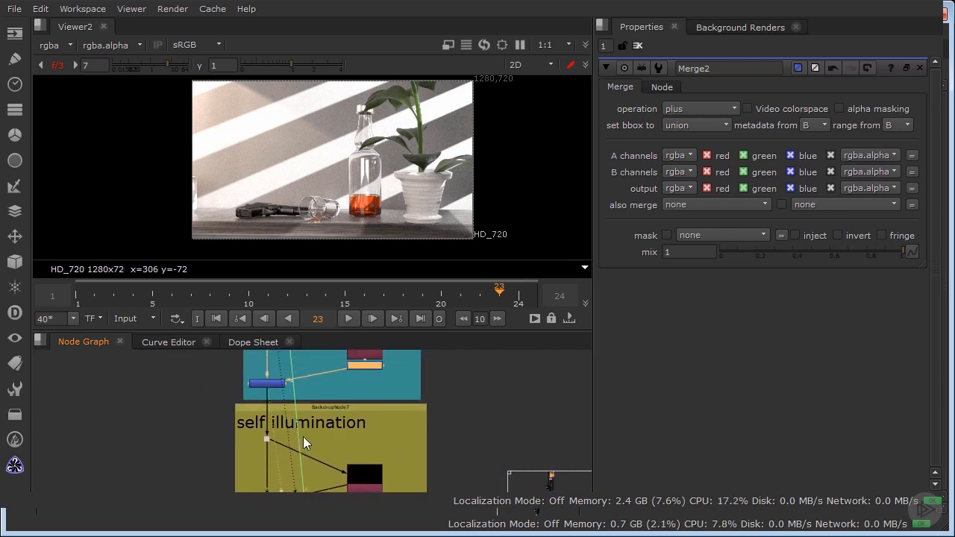
middle_drag(386, 427, 295, 433)
scroll(397, 390, down, 2)
scroll(315, 390, down, 2)
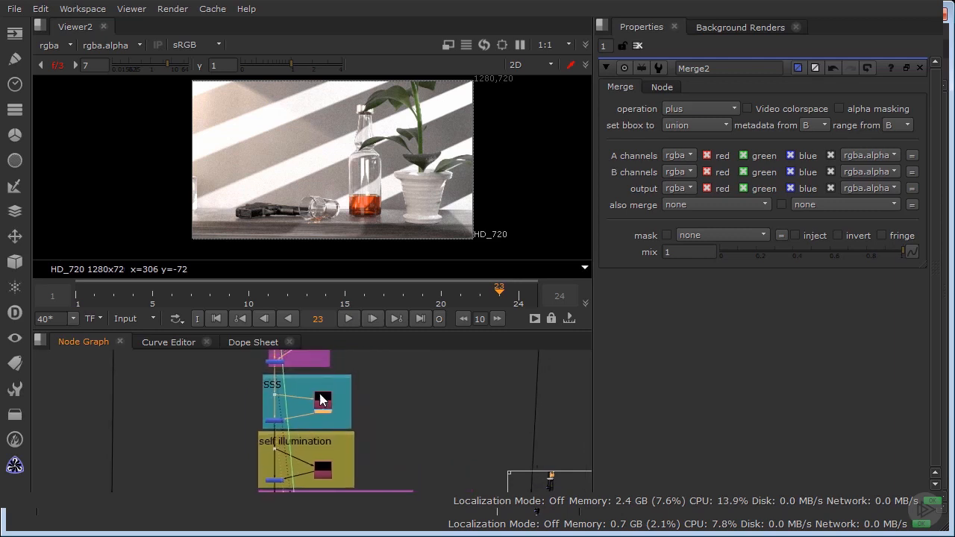
middle_drag(314, 386, 322, 441)
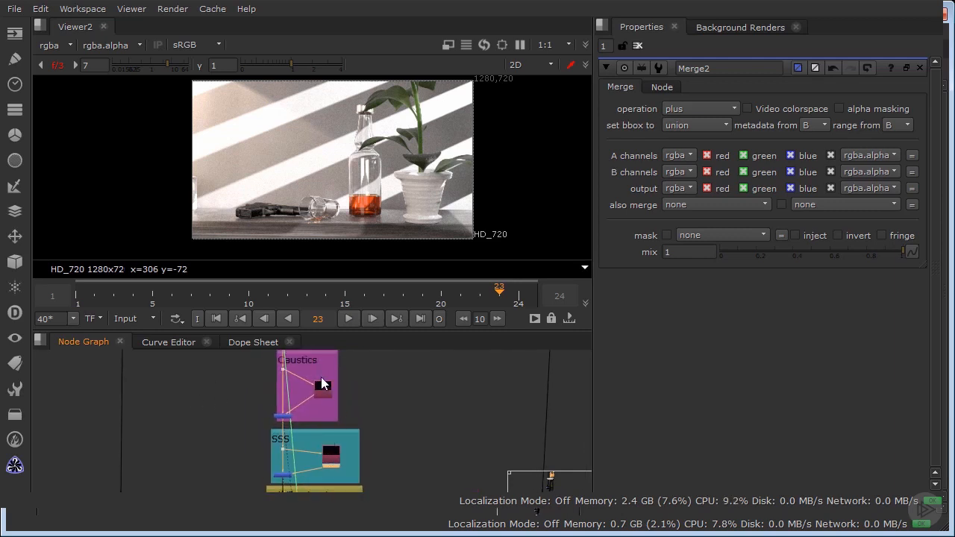
ctrl+drag(317, 353, 319, 424)
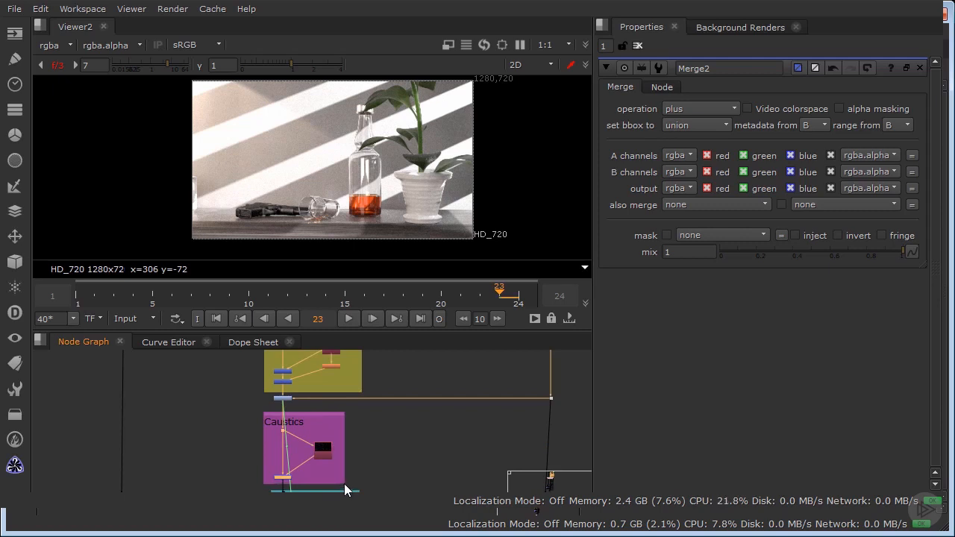
View the merge output of the self illumination backdrop and examine the first nodes in the relighting backdrop.
middle_drag(423, 472, 397, 413)
middle_drag(359, 453, 368, 379)
middle_drag(372, 433, 369, 370)
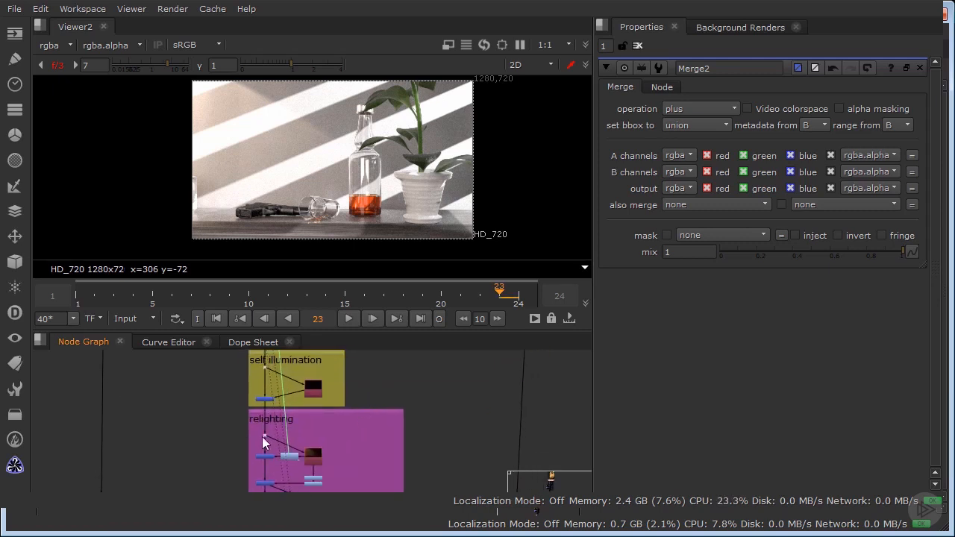
middle_drag(352, 452, 298, 412)
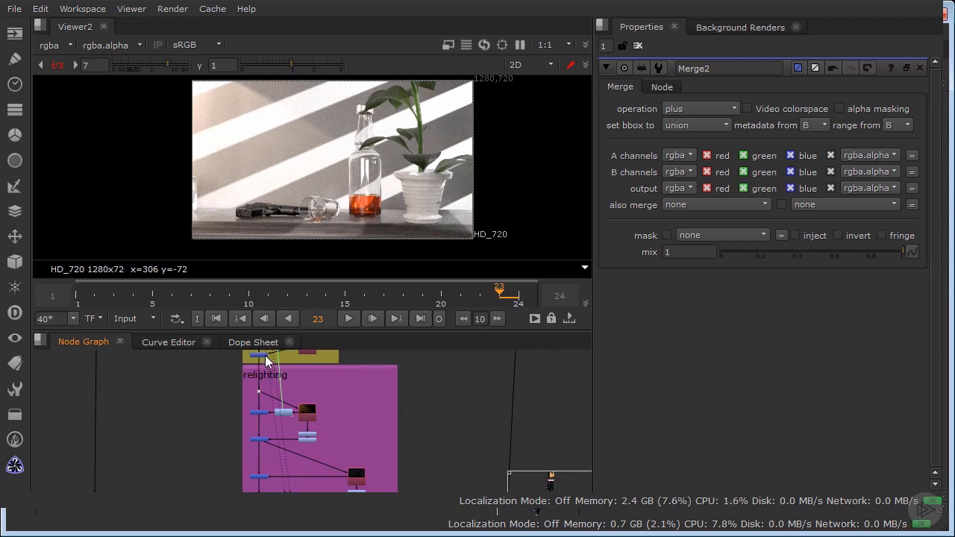
middle_drag(266, 350, 266, 368)
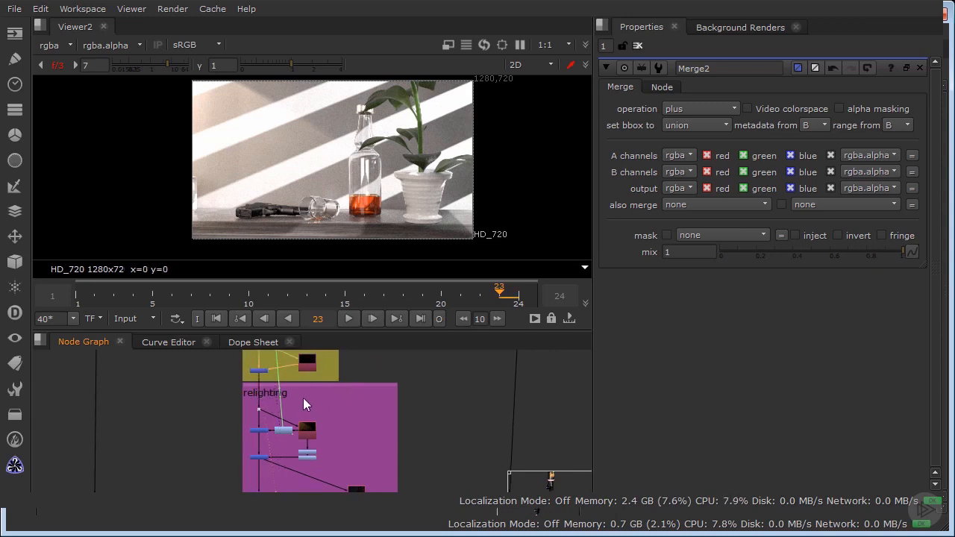
middle_drag(303, 398, 346, 388)
scroll(350, 388, up, 2)
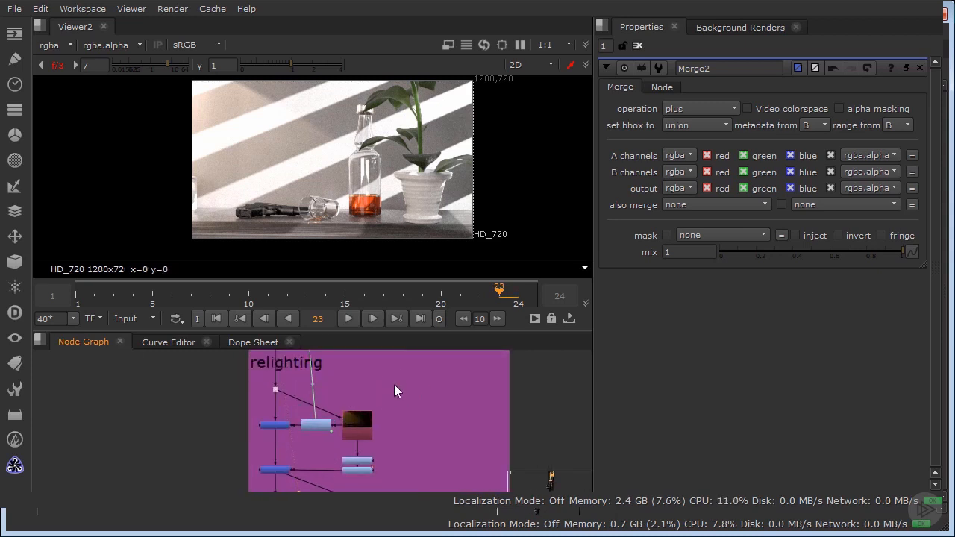